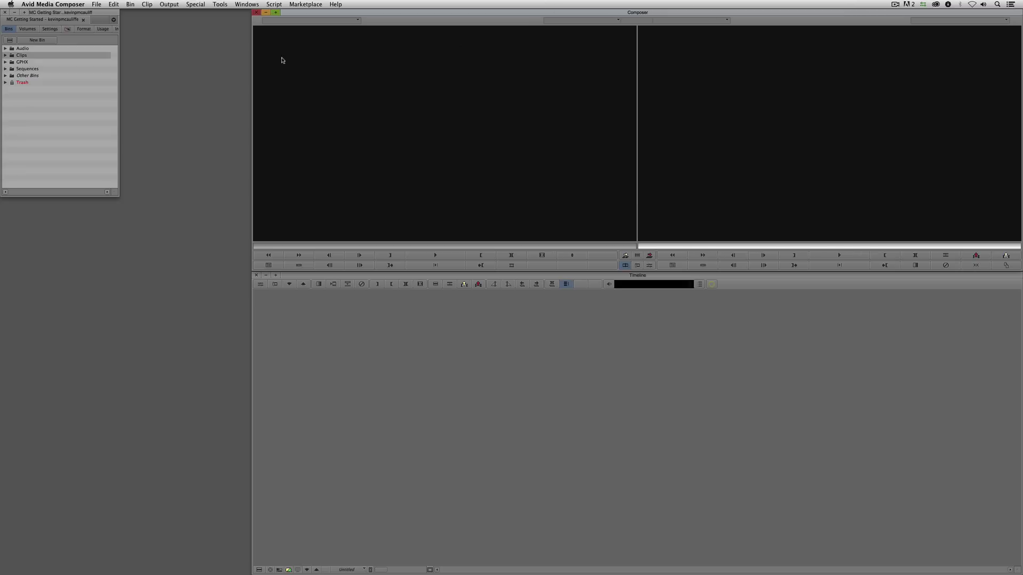
# Open the Imported Clips bin from the Clips folder and move its window off the source monitor
pyautogui.click(6, 55)
pyautogui.click(5, 55)
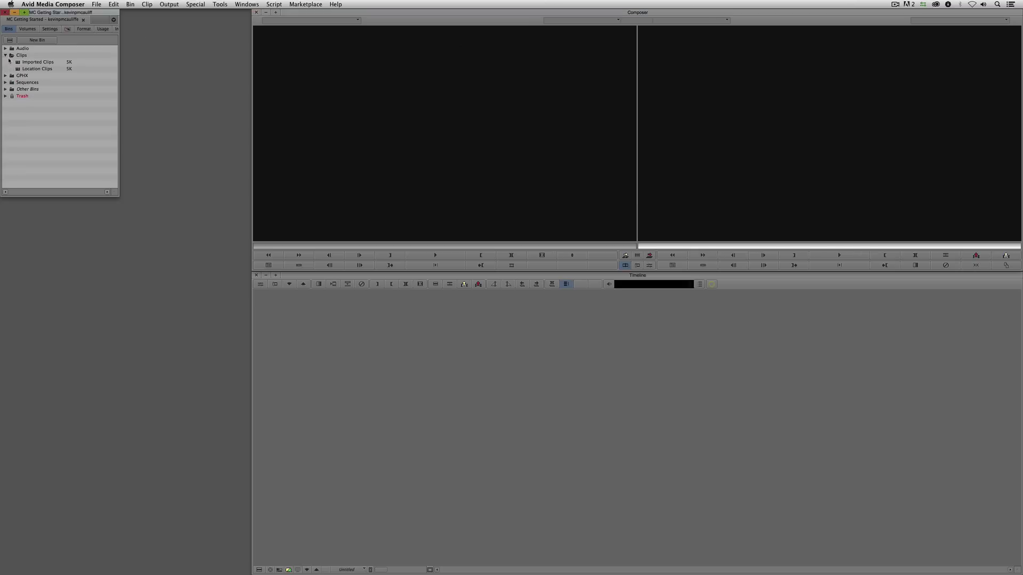
pyautogui.click(18, 62)
pyautogui.doubleClick(18, 63)
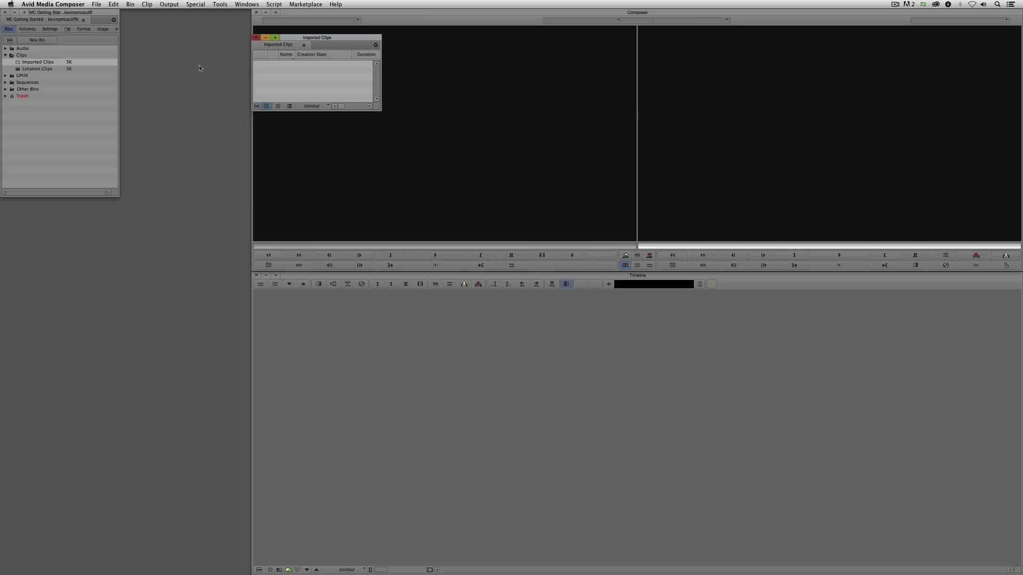
pyautogui.moveTo(296, 40); pyautogui.dragTo(188, 107)
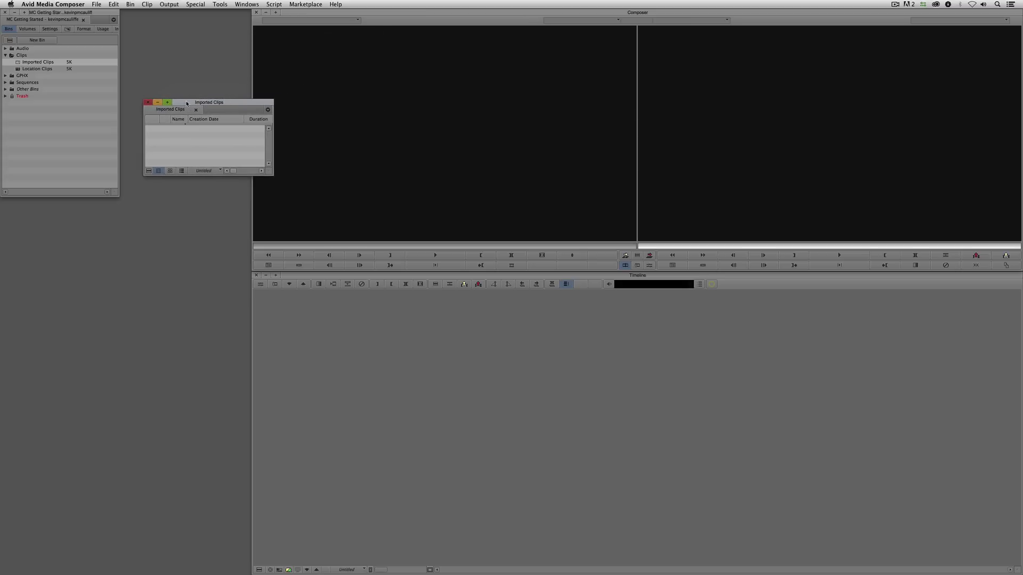
# Start an import into the Imported Clips bin and select 000381_VTXHD.mov in the Footage/Boxing folder
pyautogui.rightClick(193, 131)
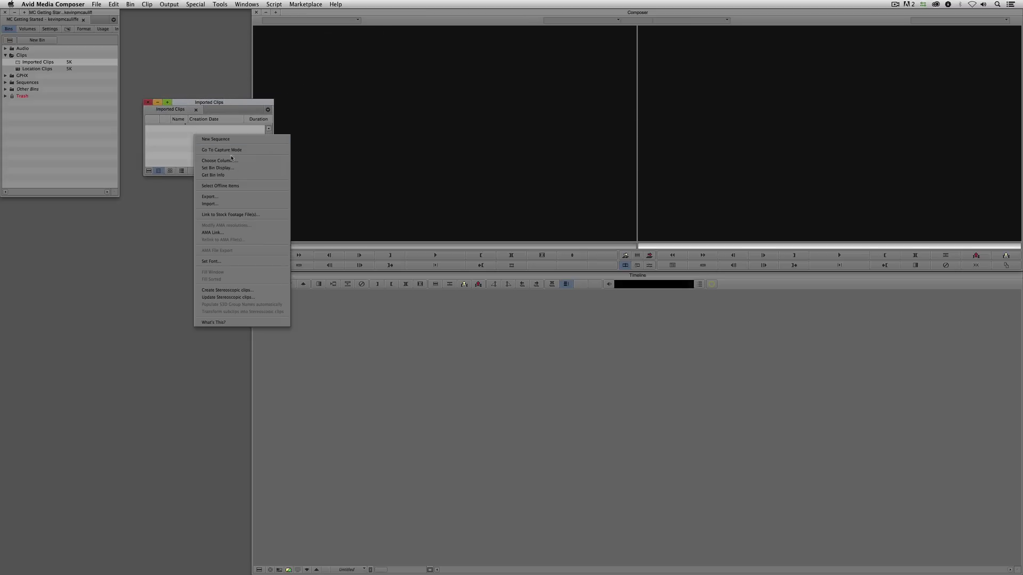
pyautogui.click(209, 203)
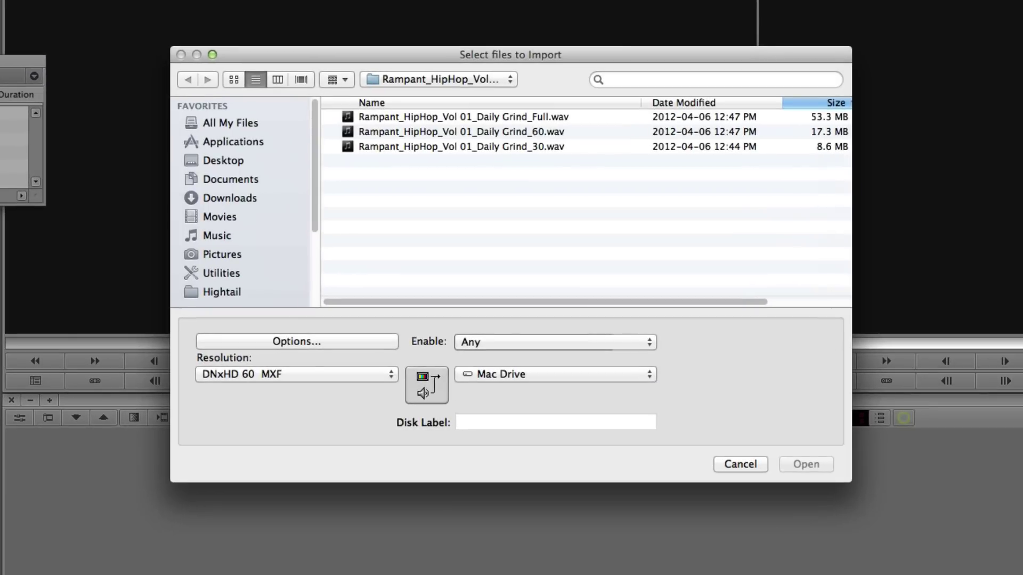
pyautogui.click(456, 80)
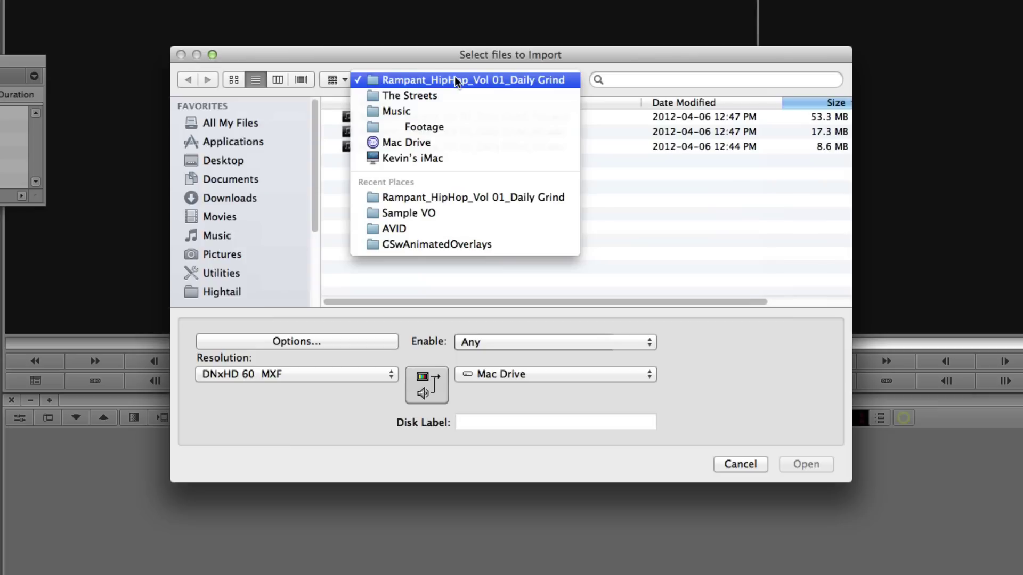
pyautogui.click(448, 131)
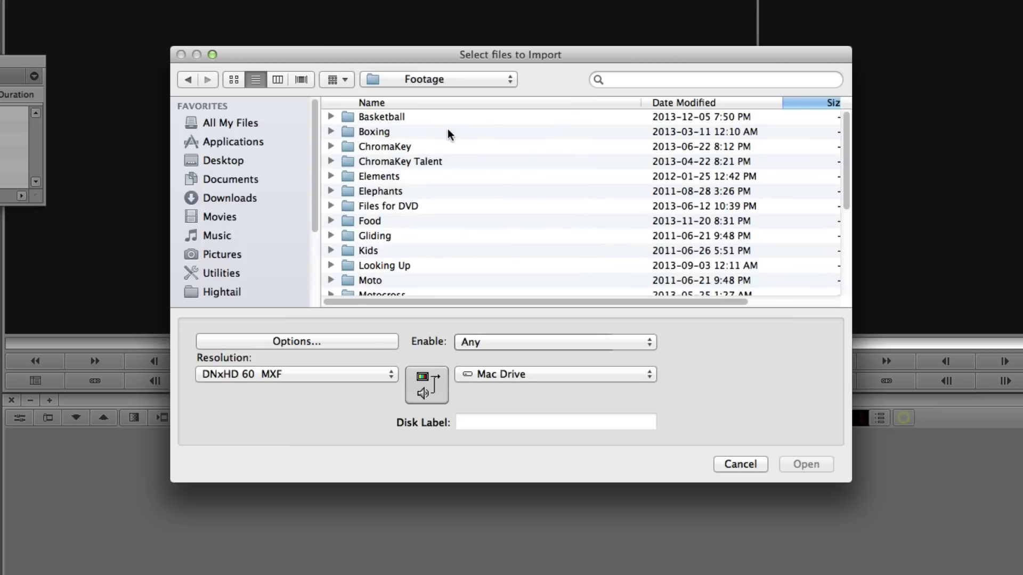
pyautogui.doubleClick(430, 132)
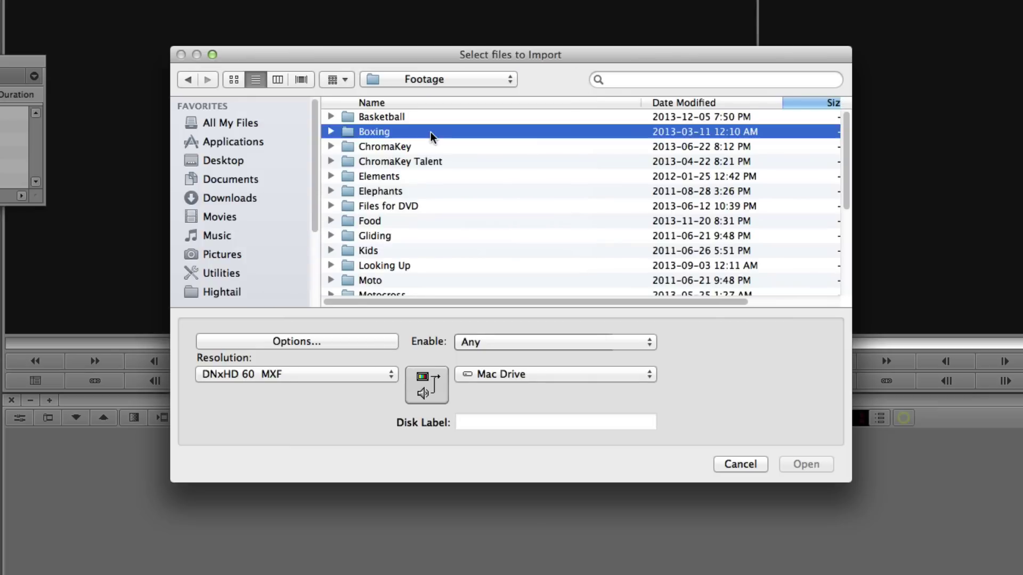
pyautogui.click(420, 117)
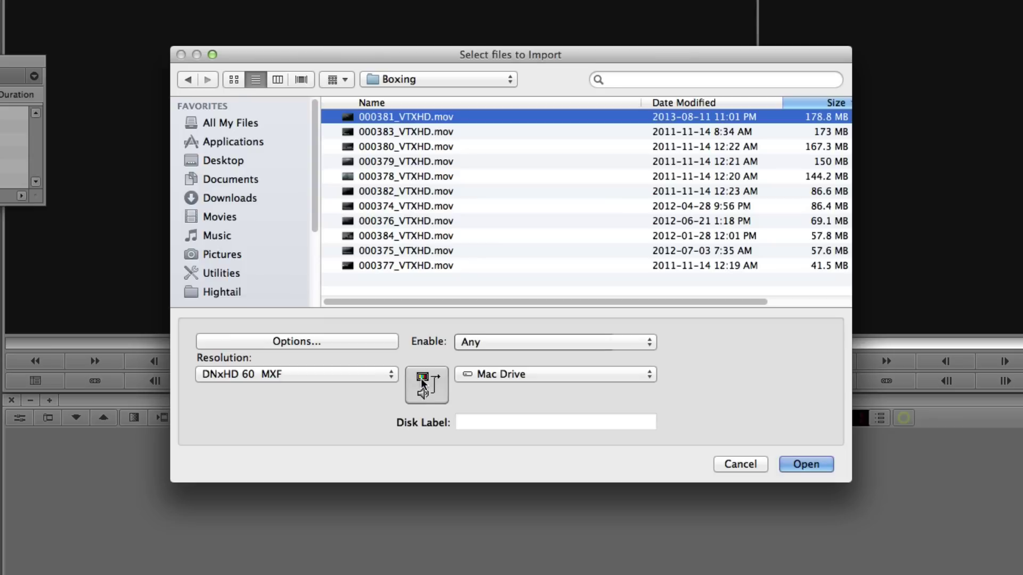
# Try separate target drives for video and audio, return to a single drive, and view the file-type filter choices
pyautogui.click(442, 385)
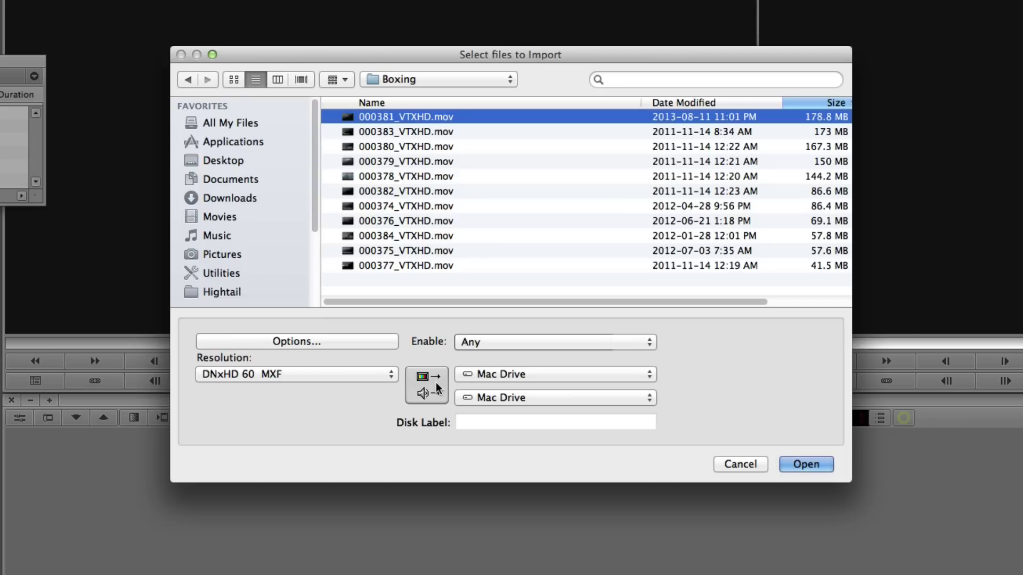
pyautogui.click(437, 387)
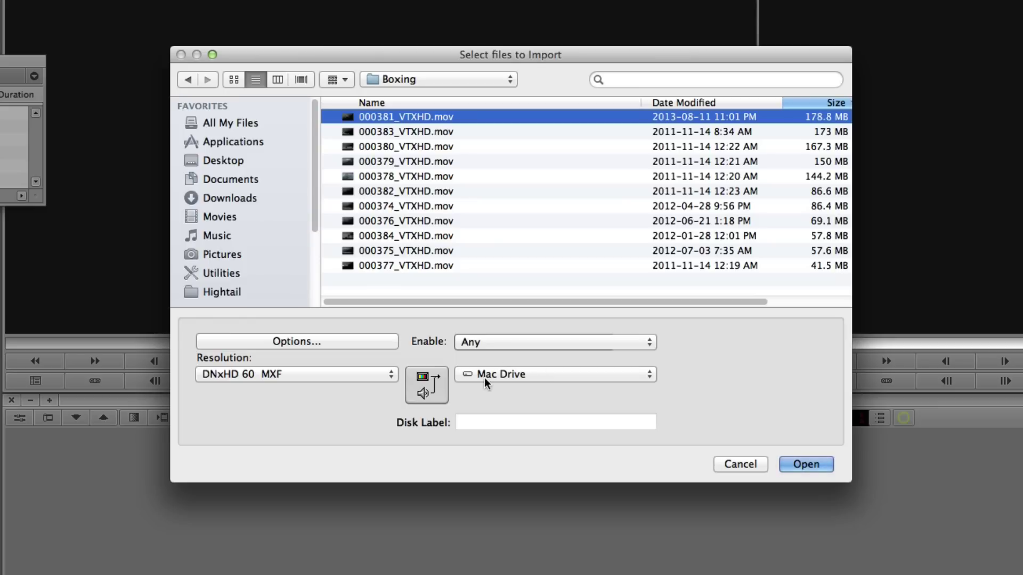
pyautogui.click(568, 351)
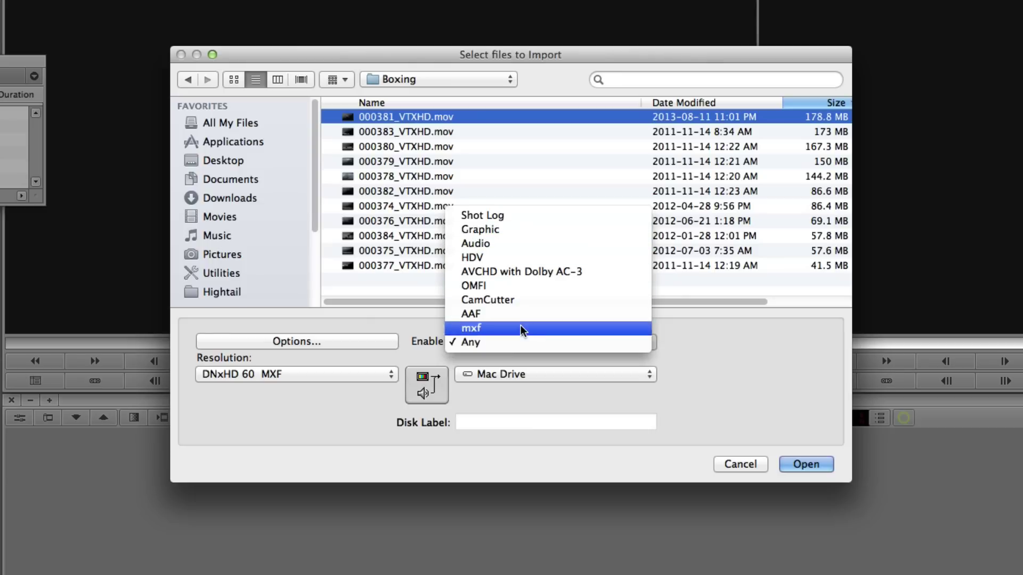
pyautogui.click(720, 415)
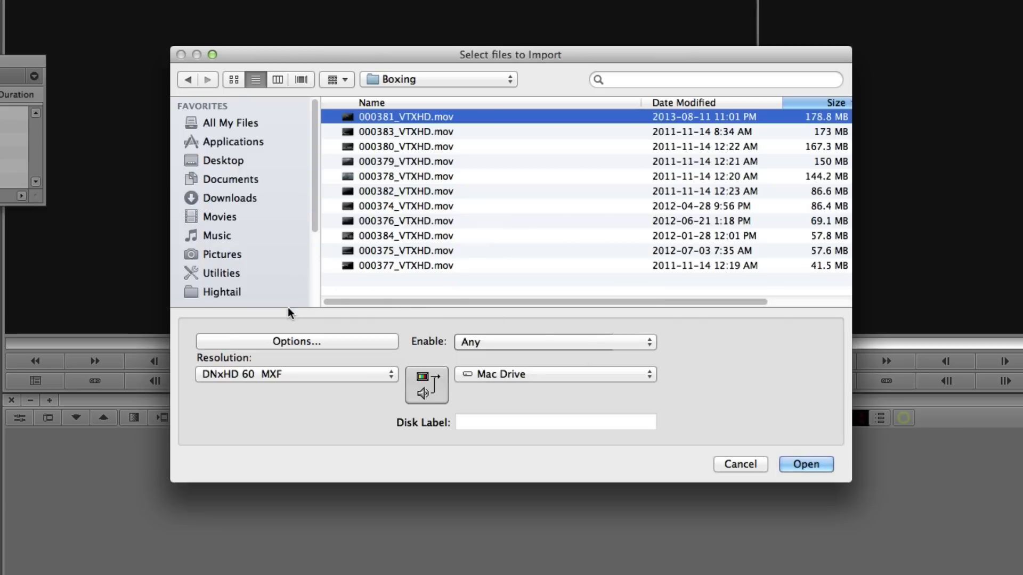
# Set the import options to Image sized for current format, Computer RGB (0-255) mapping, and Ignore for the alpha channel
pyautogui.click(308, 341)
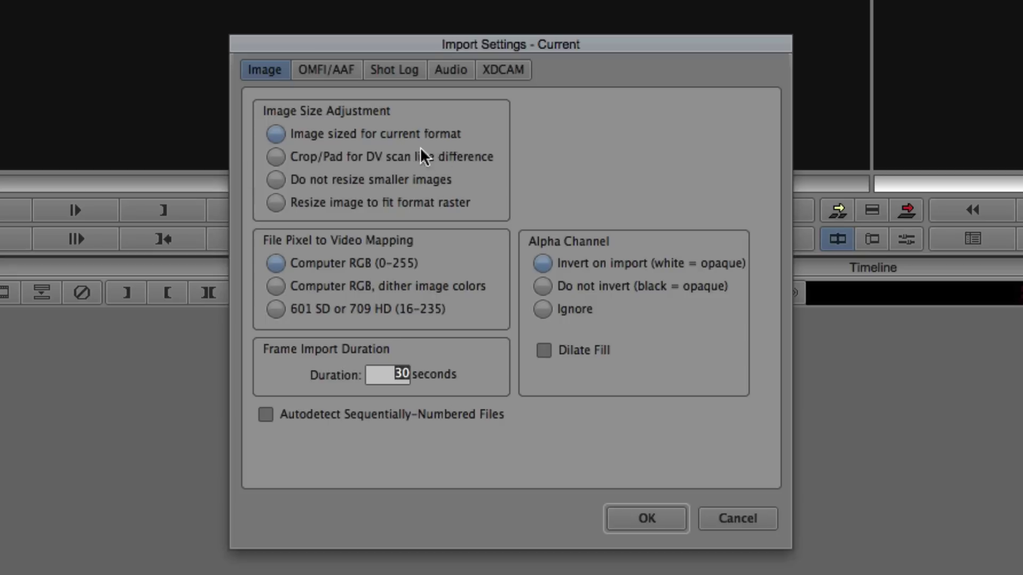
pyautogui.click(276, 134)
pyautogui.click(269, 255)
pyautogui.click(541, 309)
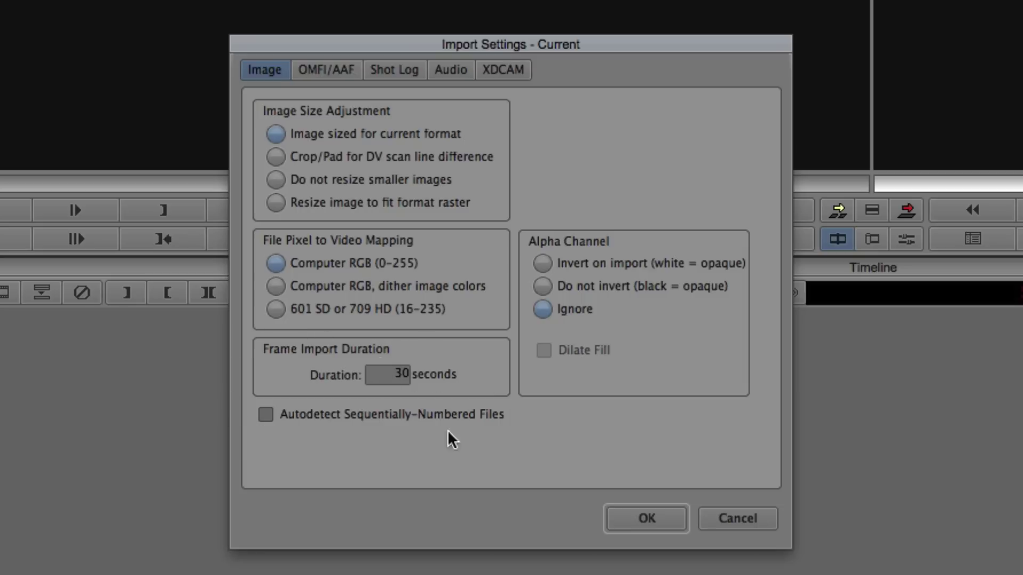
pyautogui.click(645, 518)
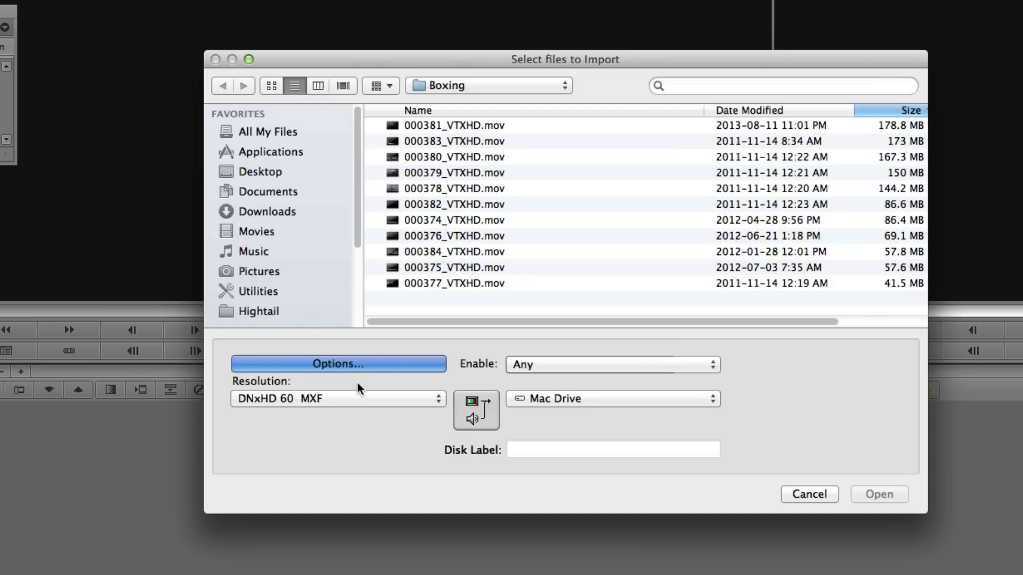
# Import 000381_VTXHD.mov with the resolution set to DNxHD 60 MXF
pyautogui.click(299, 399)
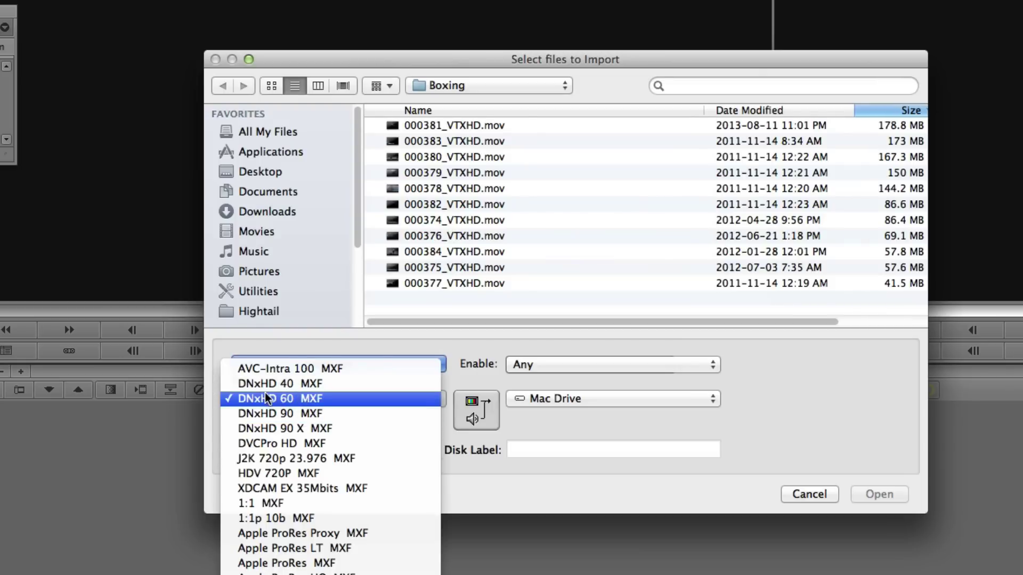
pyautogui.click(309, 400)
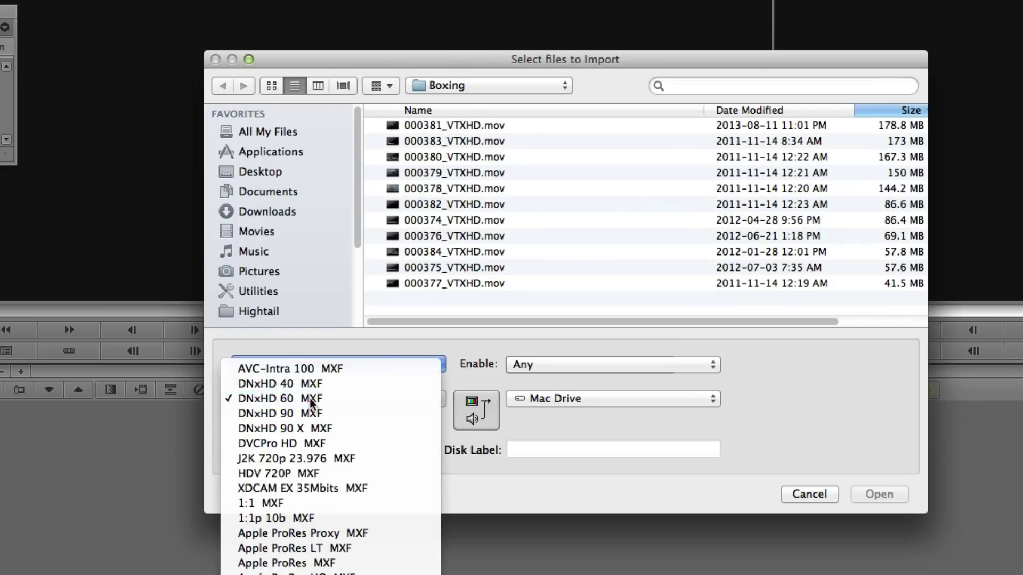
pyautogui.click(468, 127)
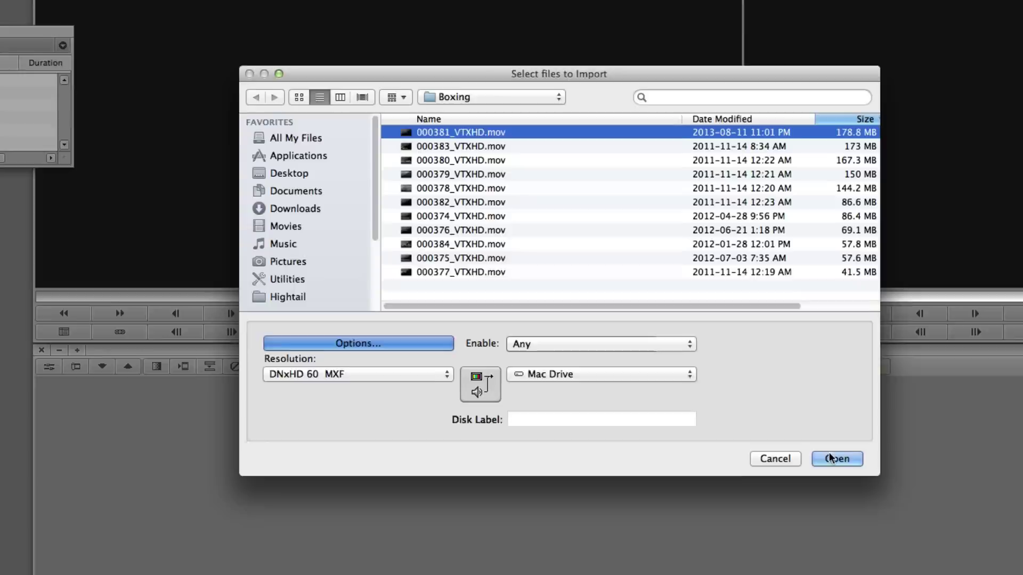
pyautogui.click(878, 494)
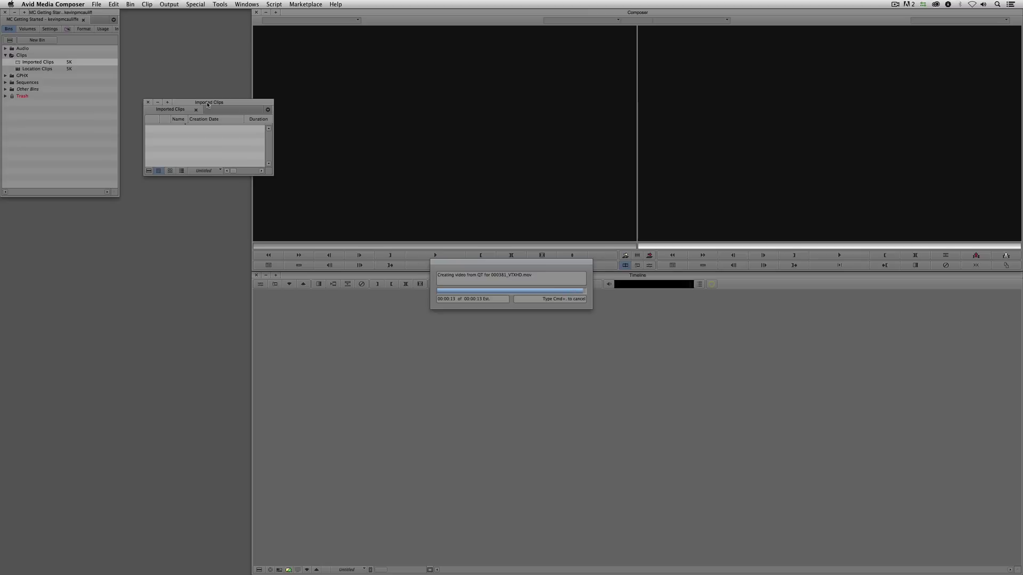
# Play the imported 000381_VTXHD.mov clip in the source monitor, and clear the monitor
pyautogui.moveTo(207, 104); pyautogui.dragTo(124, 259)
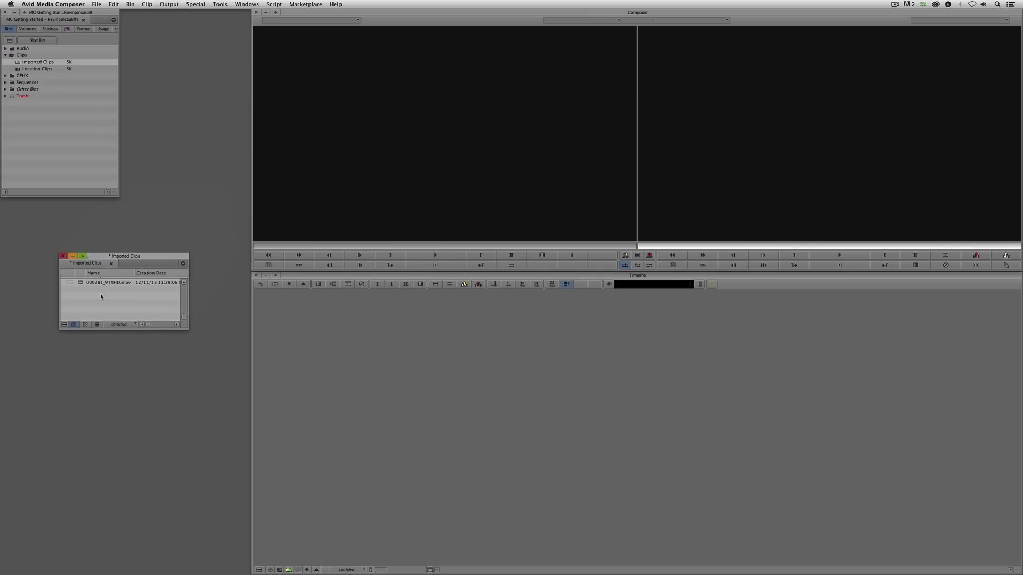
pyautogui.doubleClick(82, 286)
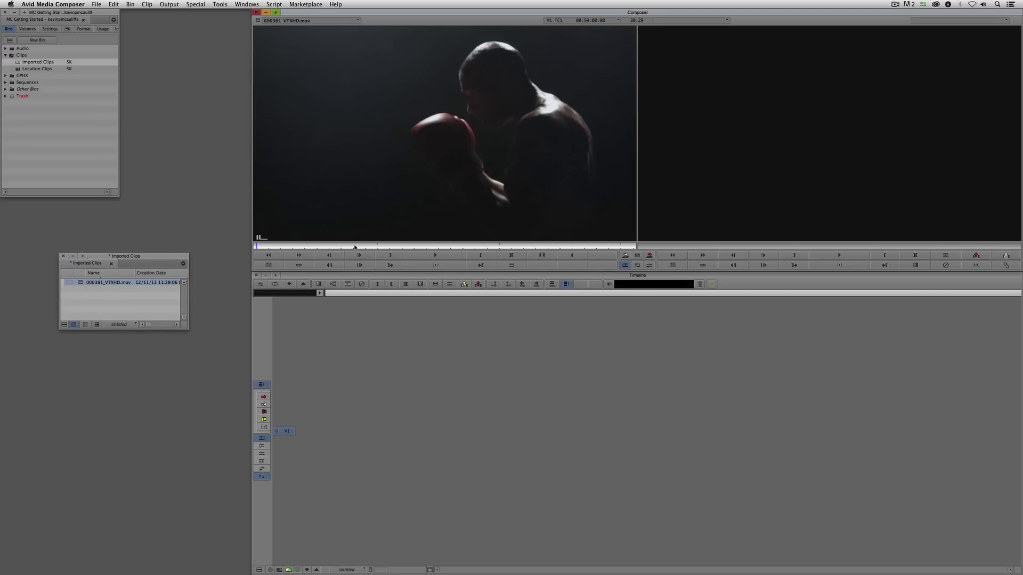
pyautogui.click(415, 254)
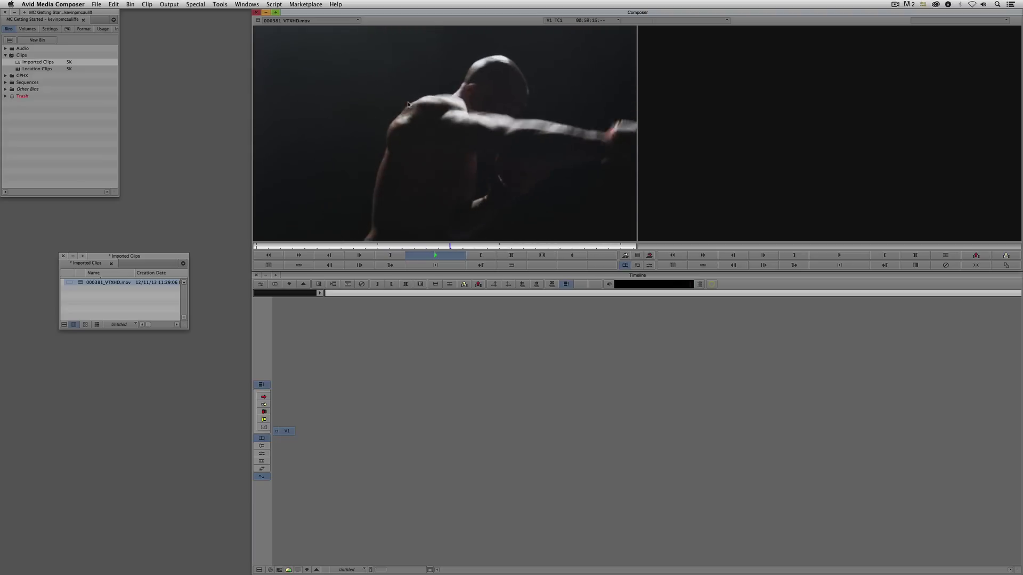
pyautogui.press('space')
pyautogui.click(292, 18)
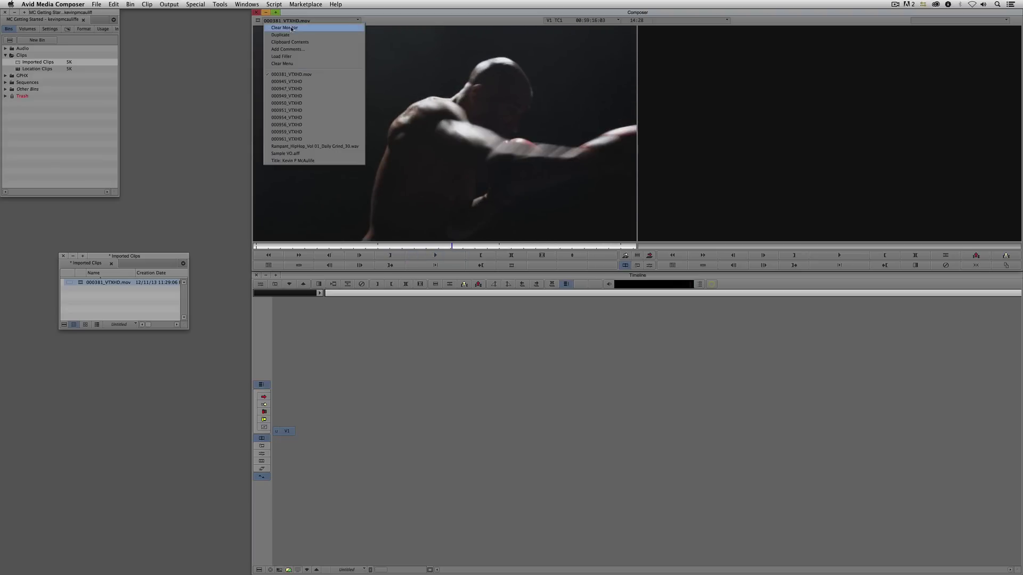
pyautogui.click(292, 27)
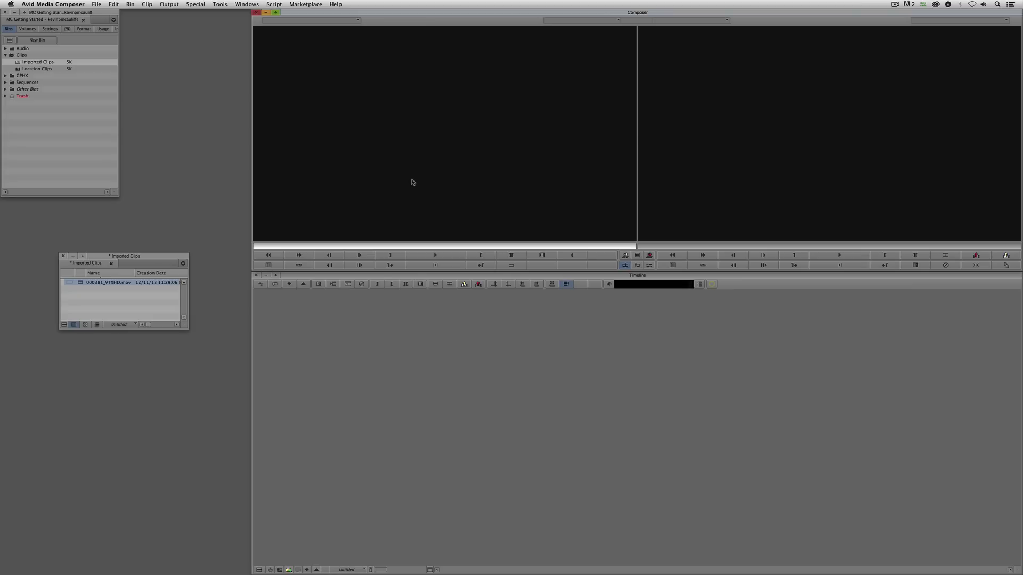
# Link Elephants-1.mov from the Footage/Elephants folder on Mac Drive into the Imported Clips bin through AMA
pyautogui.moveTo(140, 256); pyautogui.dragTo(174, 226)
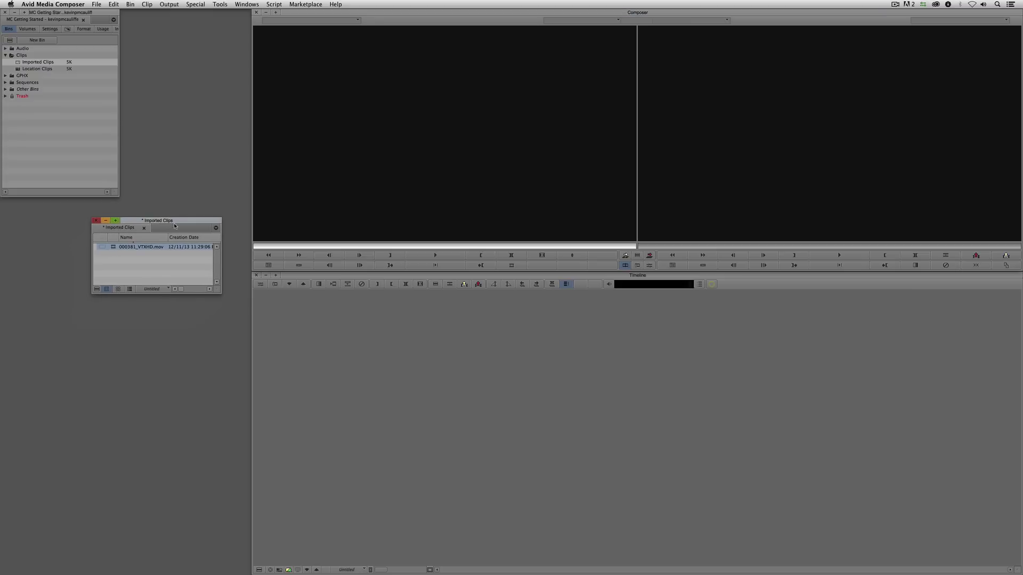
pyautogui.rightClick(153, 266)
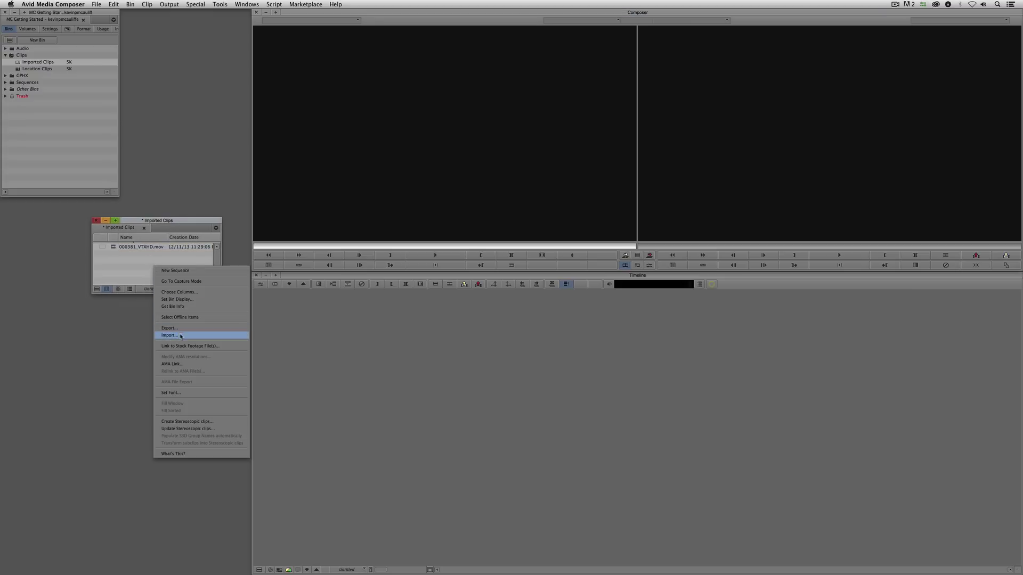
pyautogui.click(183, 364)
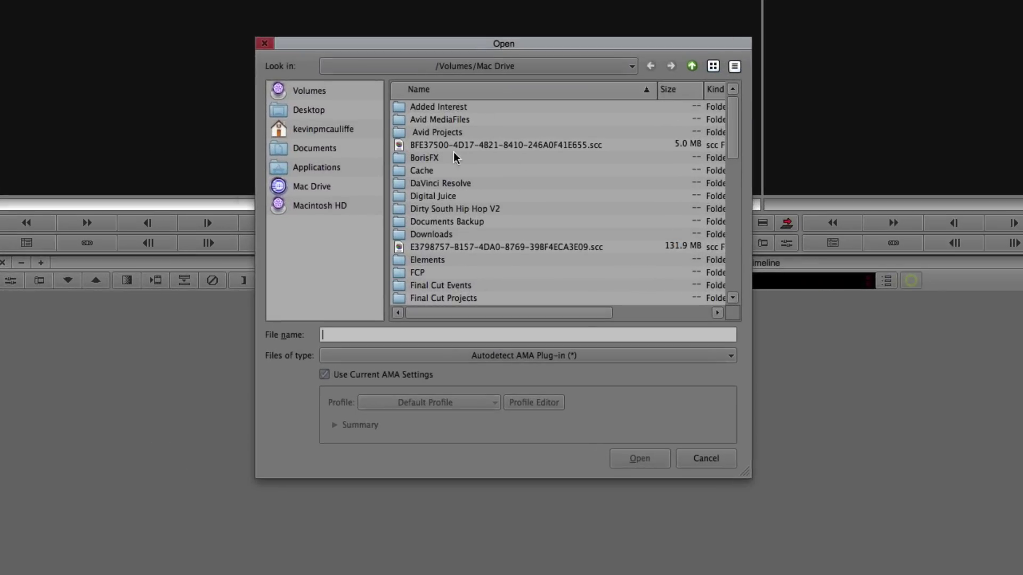
pyautogui.moveTo(734, 144); pyautogui.dragTo(720, 167)
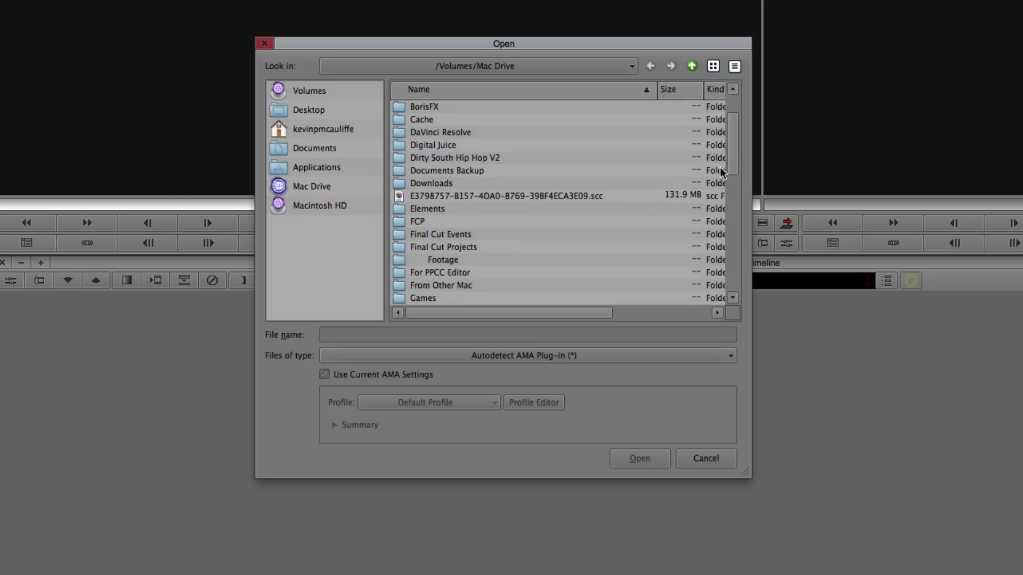
pyautogui.doubleClick(448, 263)
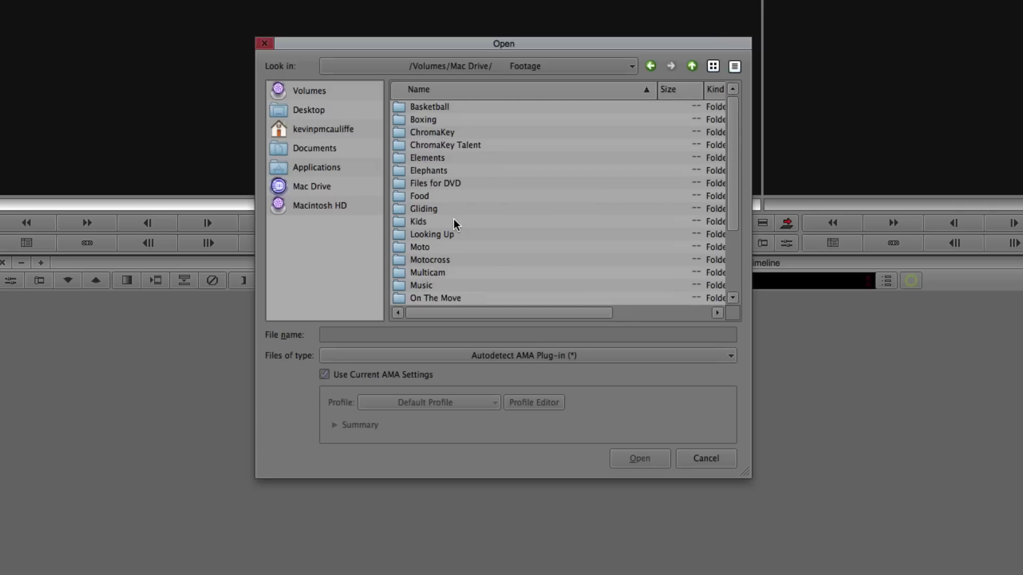
pyautogui.doubleClick(453, 170)
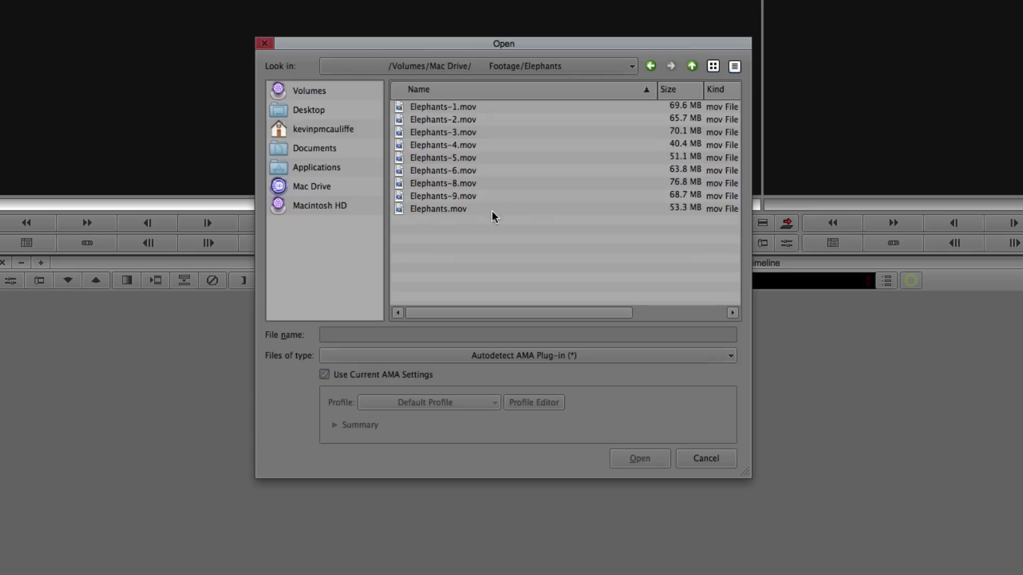
pyautogui.click(449, 107)
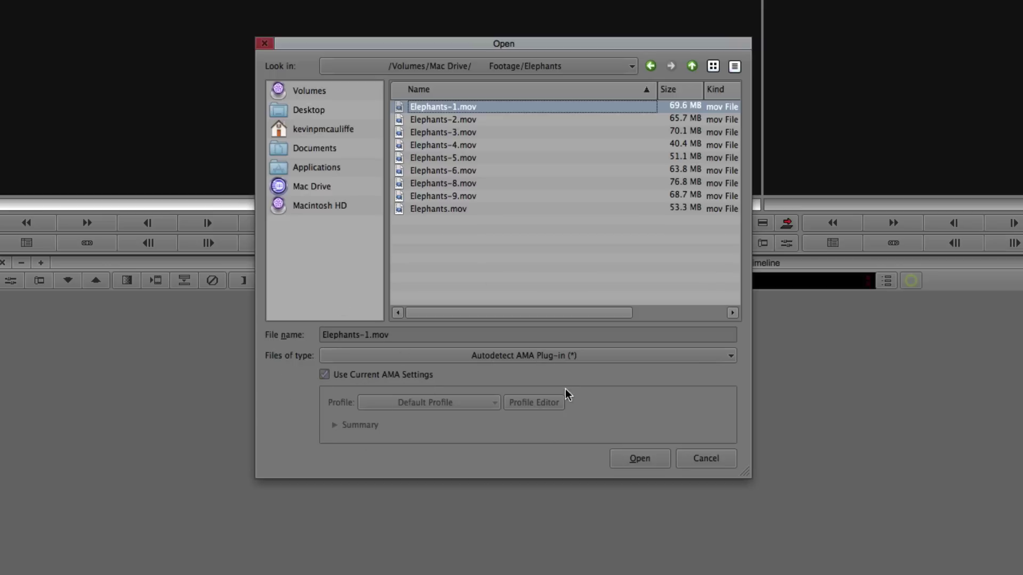
pyautogui.click(640, 458)
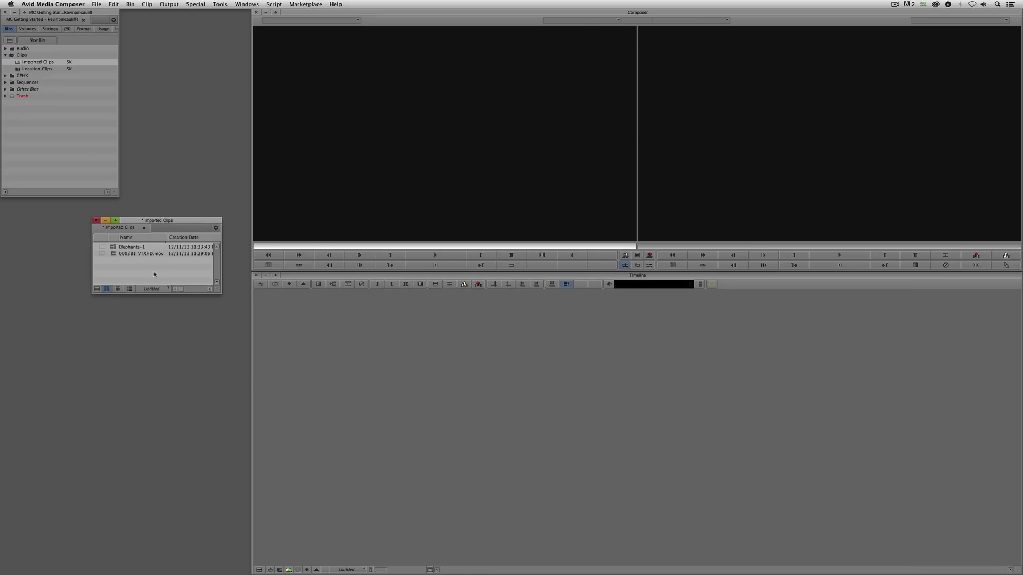
# Load the linked Elephants-1 clip into the source monitor and play it
pyautogui.doubleClick(139, 246)
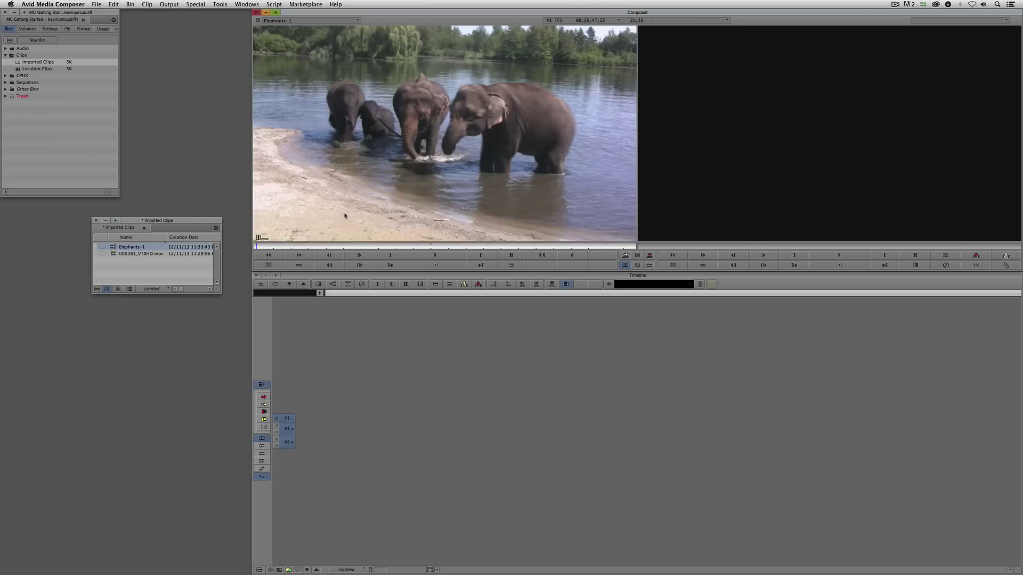
pyautogui.click(431, 255)
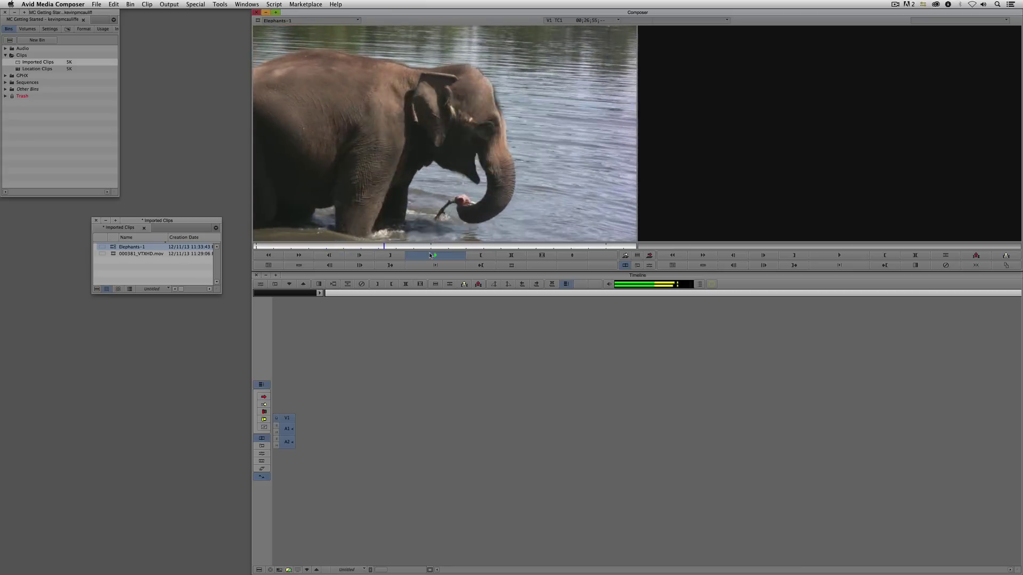
# Stop source playback and edit the whole Elephants-1 clip into the empty timeline as a new sequence
pyautogui.click(431, 255)
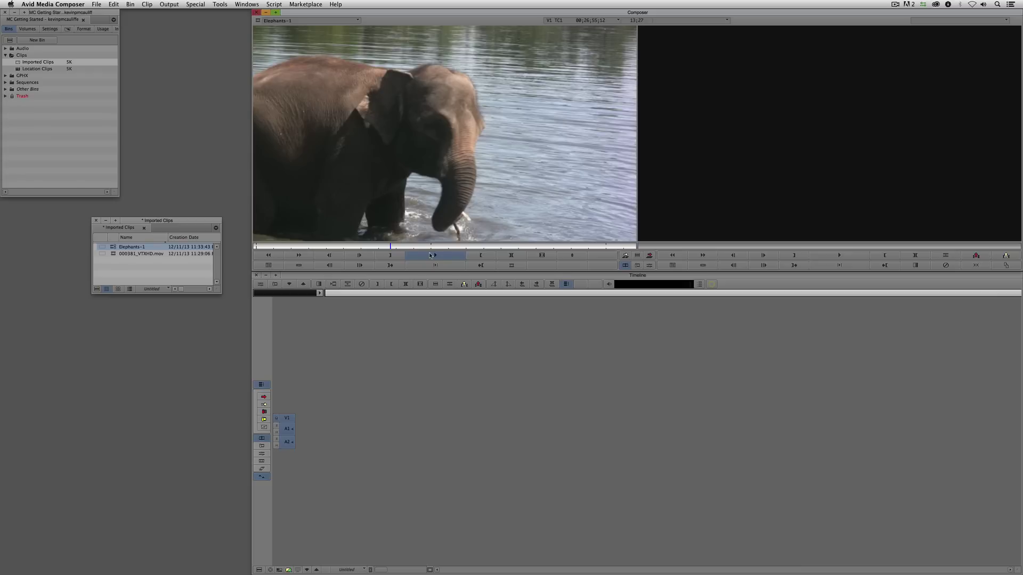
pyautogui.click(429, 255)
pyautogui.moveTo(425, 173); pyautogui.dragTo(543, 436)
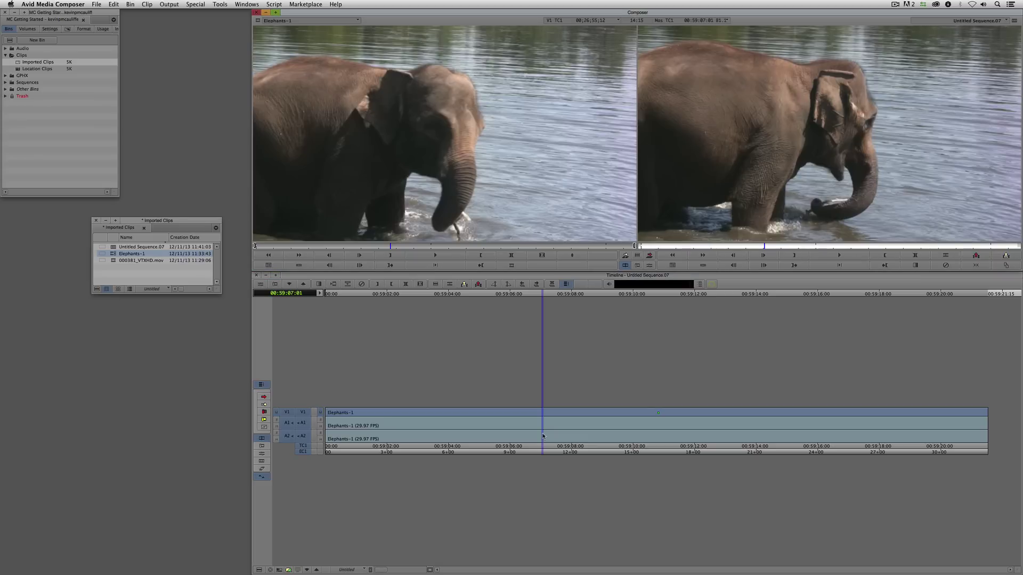
pyautogui.click(546, 415)
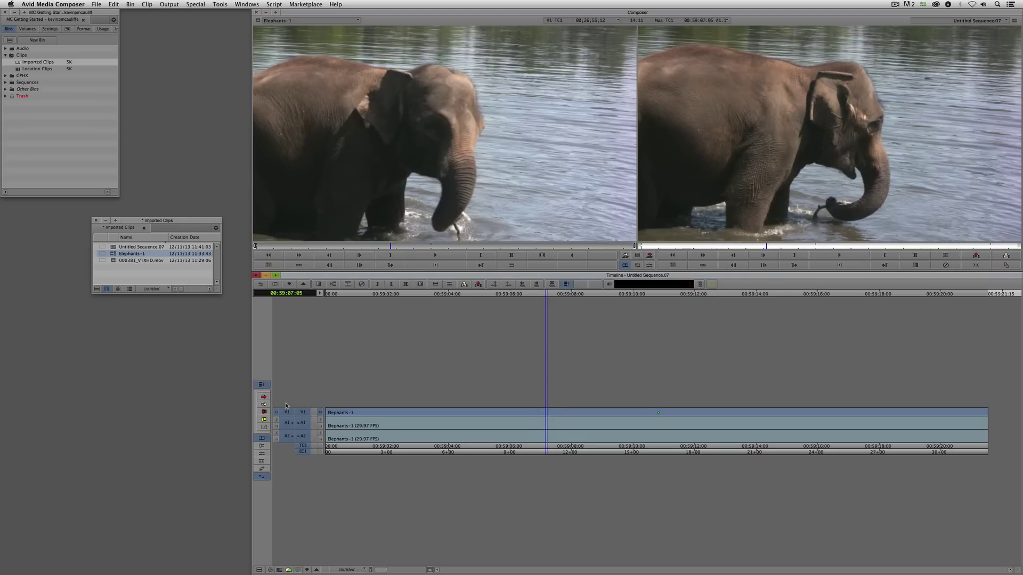
# Open the Effect Editor to view the timeline clip's FrameFlex parameters, move its window below the project window, and close it
pyautogui.click(262, 454)
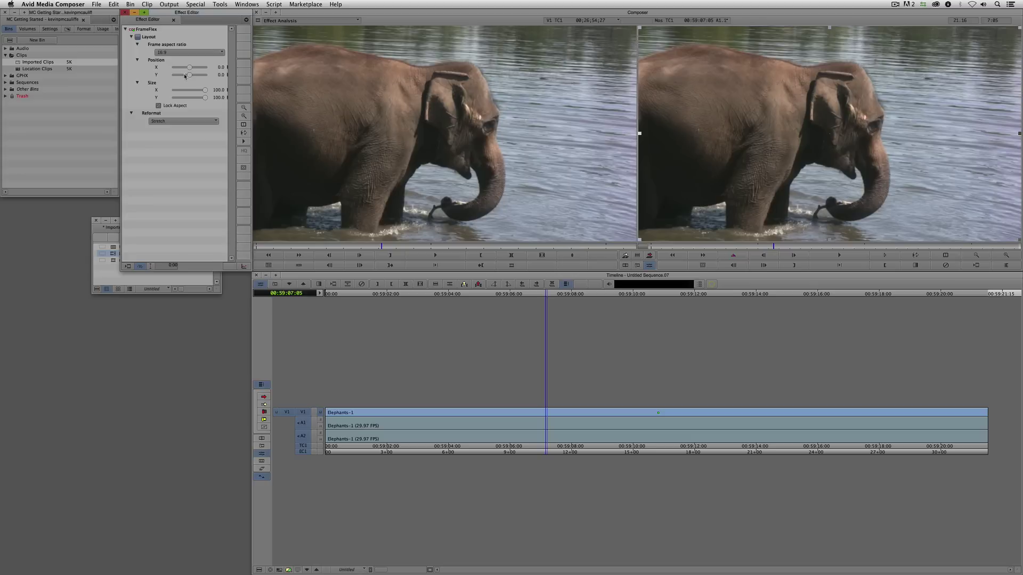
pyautogui.moveTo(170, 16); pyautogui.dragTo(139, 212)
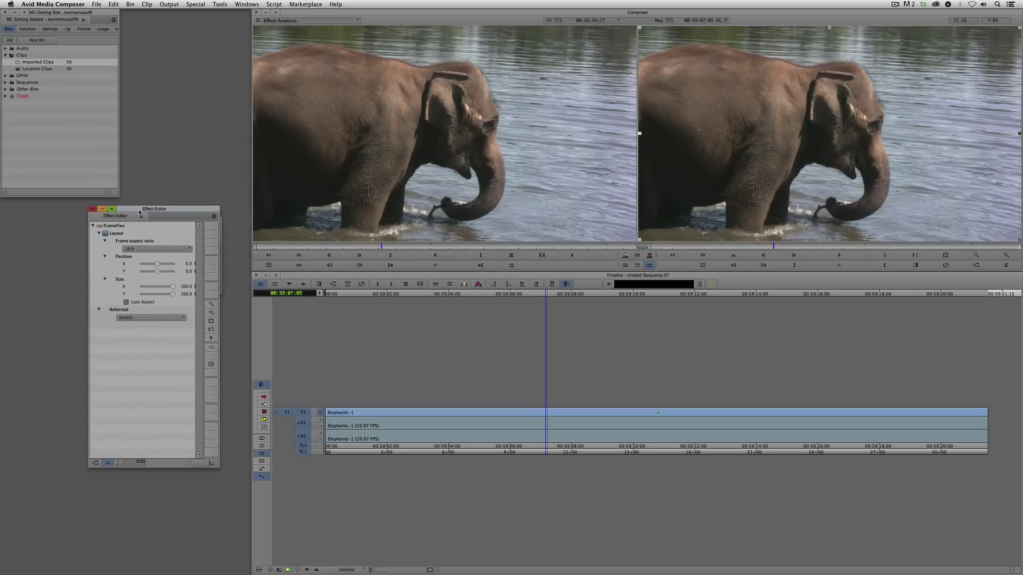
pyautogui.click(93, 209)
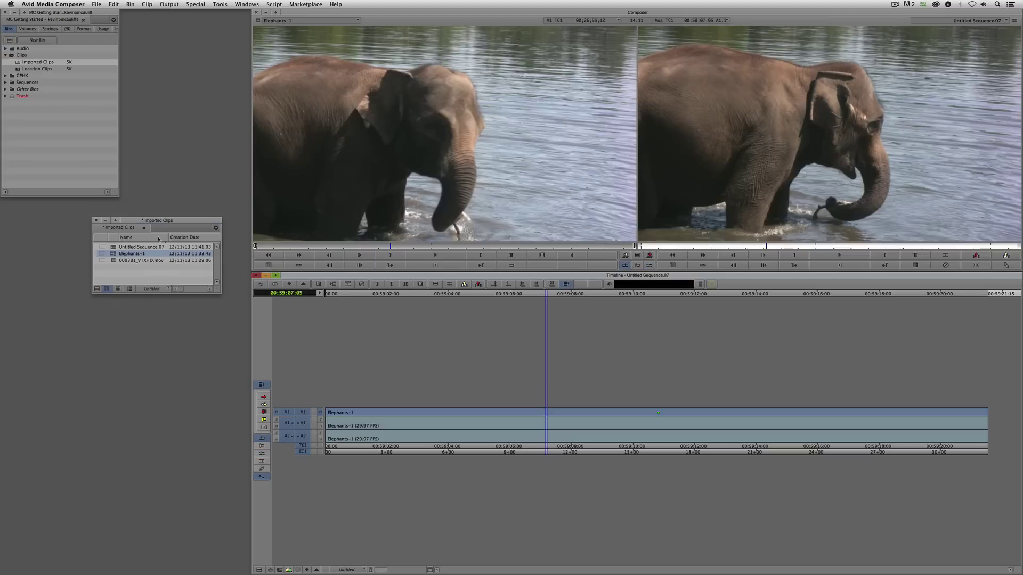
# Open the source settings of the Elephants-1 bin clip and look through its AMA source, color encoding and FrameFlex options
pyautogui.click(140, 227)
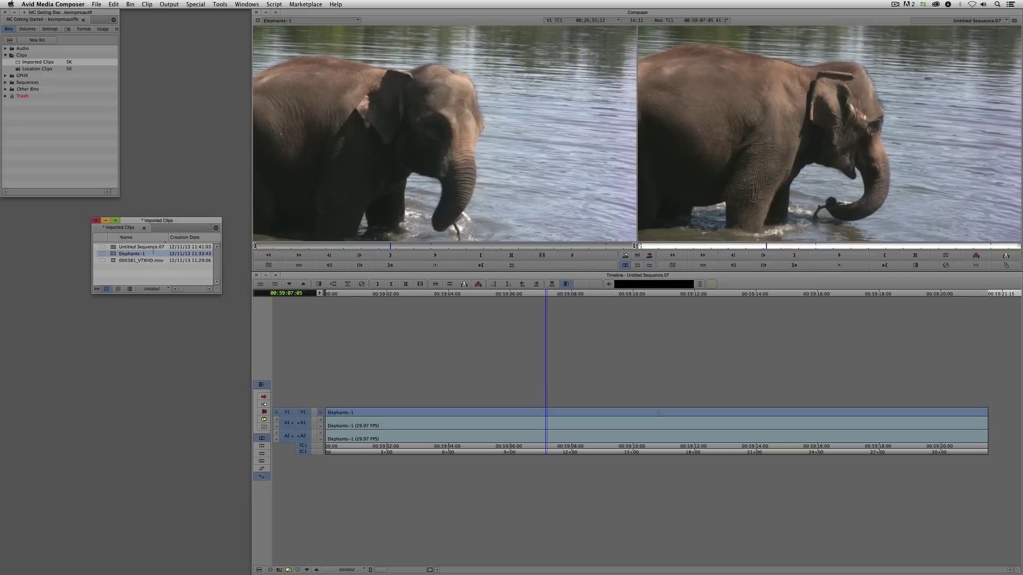
pyautogui.rightClick(115, 253)
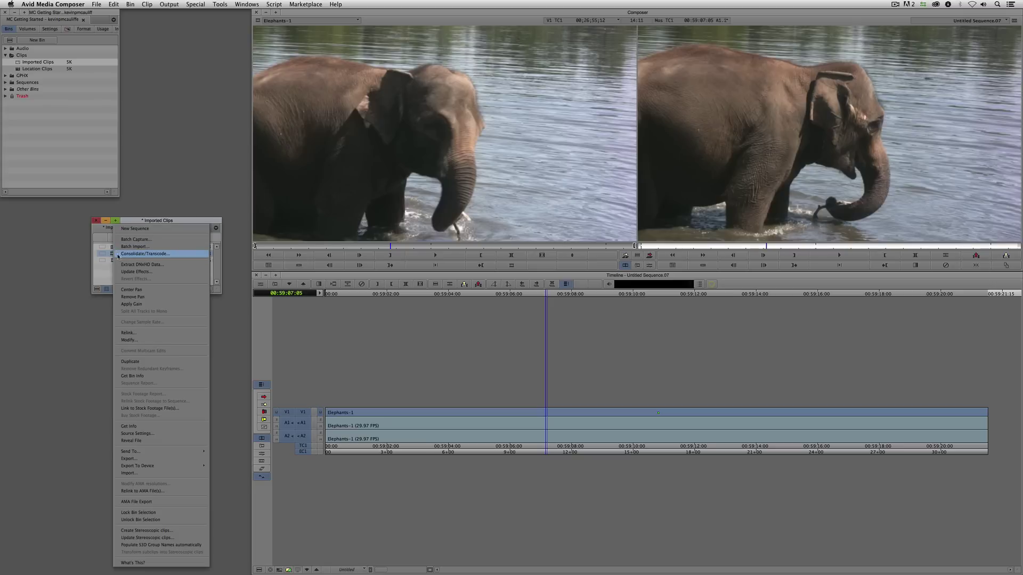
pyautogui.click(168, 433)
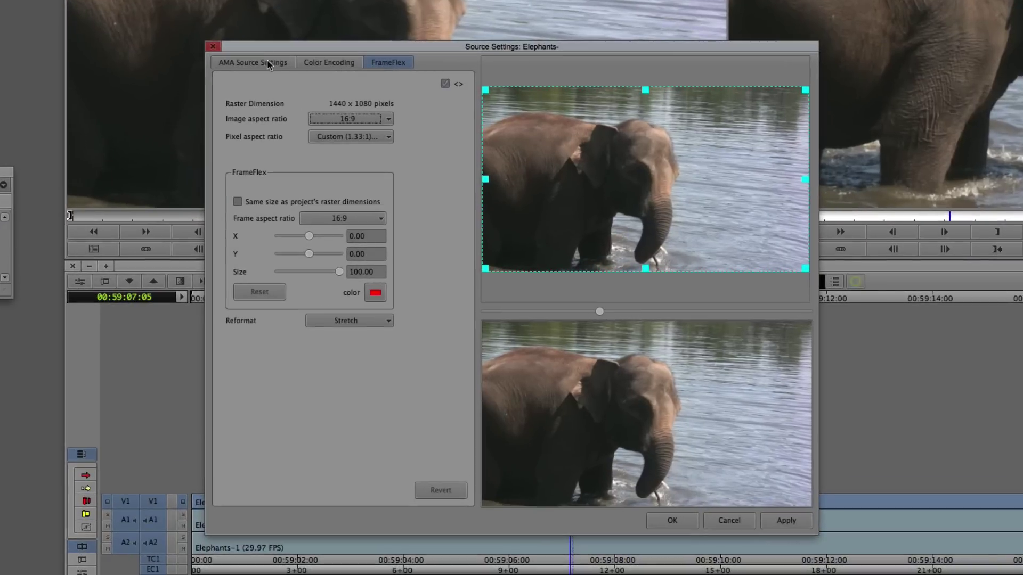
pyautogui.click(361, 156)
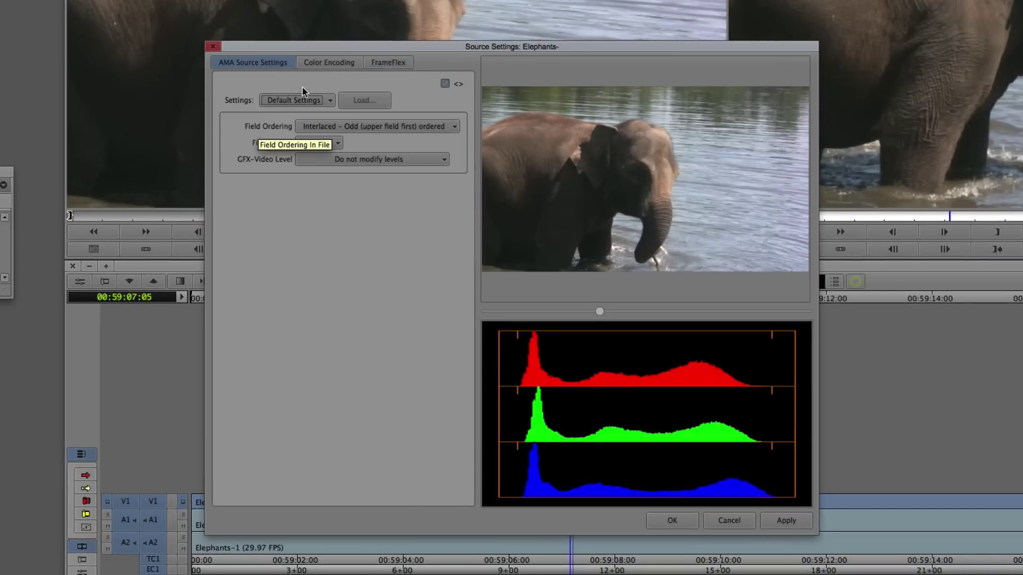
pyautogui.click(314, 64)
pyautogui.click(406, 63)
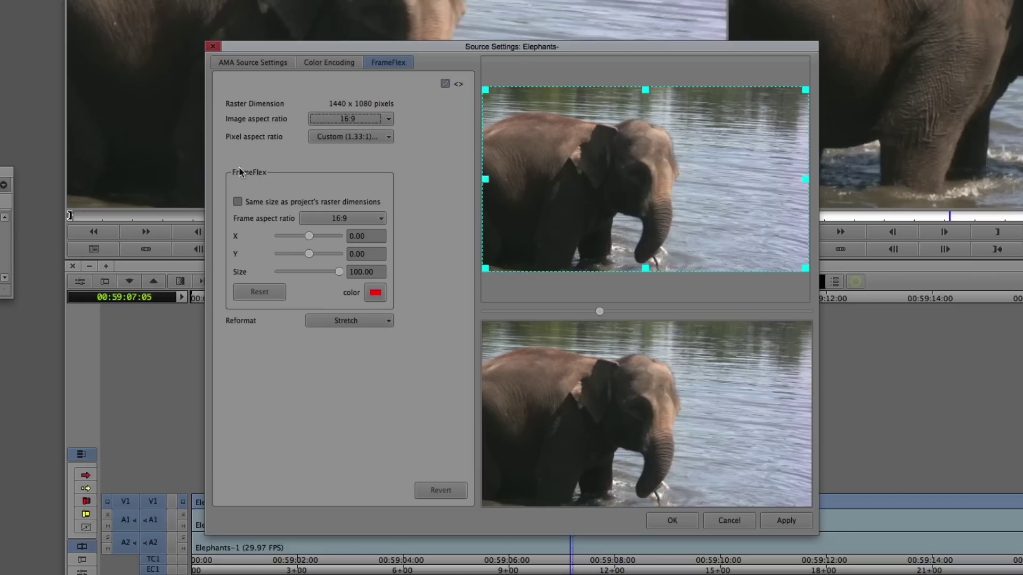
# Shrink and reposition the clip's FrameFlex frame to size about 63.02, X -2.31 and Y 6.63, and apply the source settings
pyautogui.moveTo(486, 268); pyautogui.dragTo(573, 203)
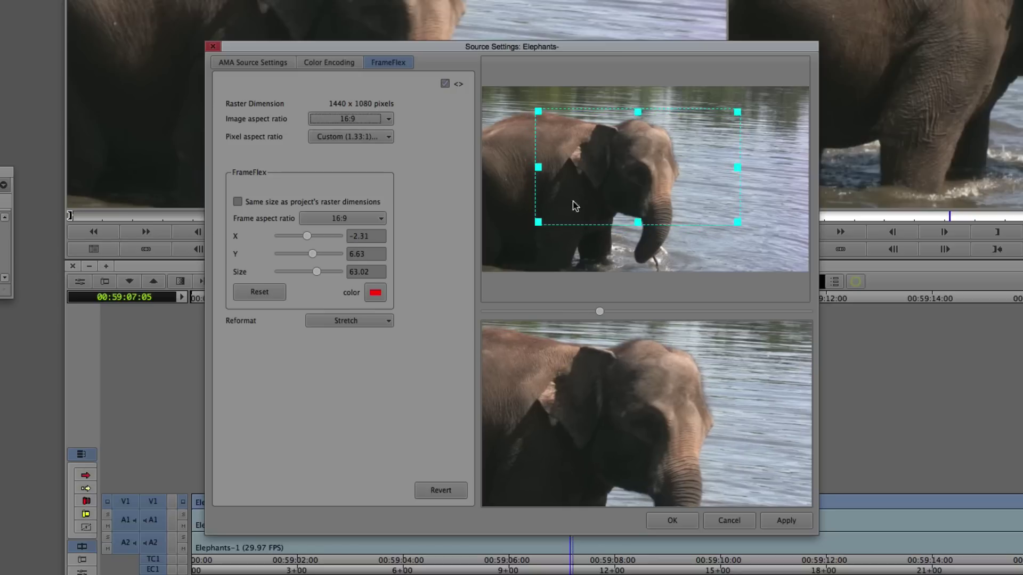
pyautogui.click(781, 524)
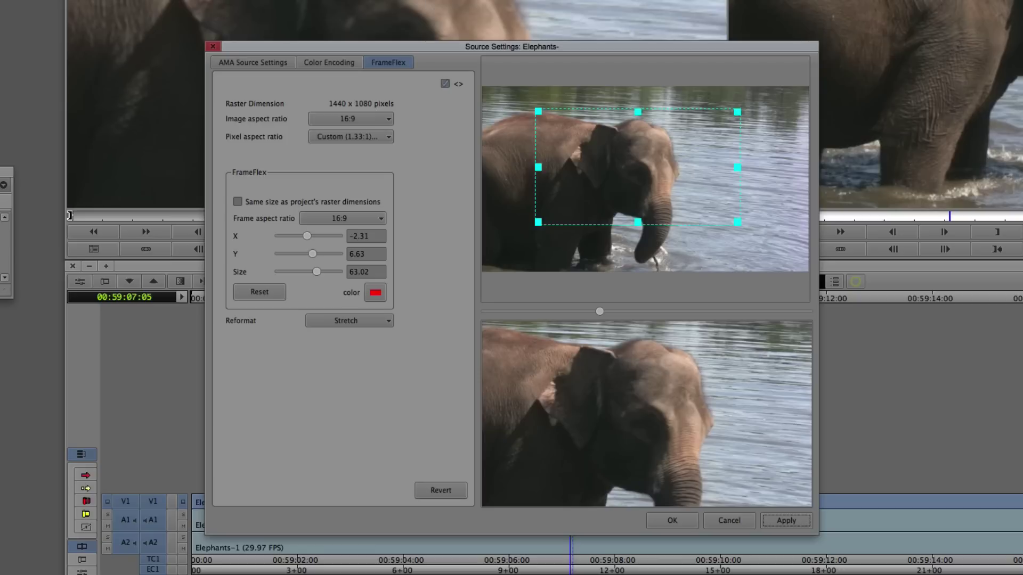
pyautogui.click(663, 520)
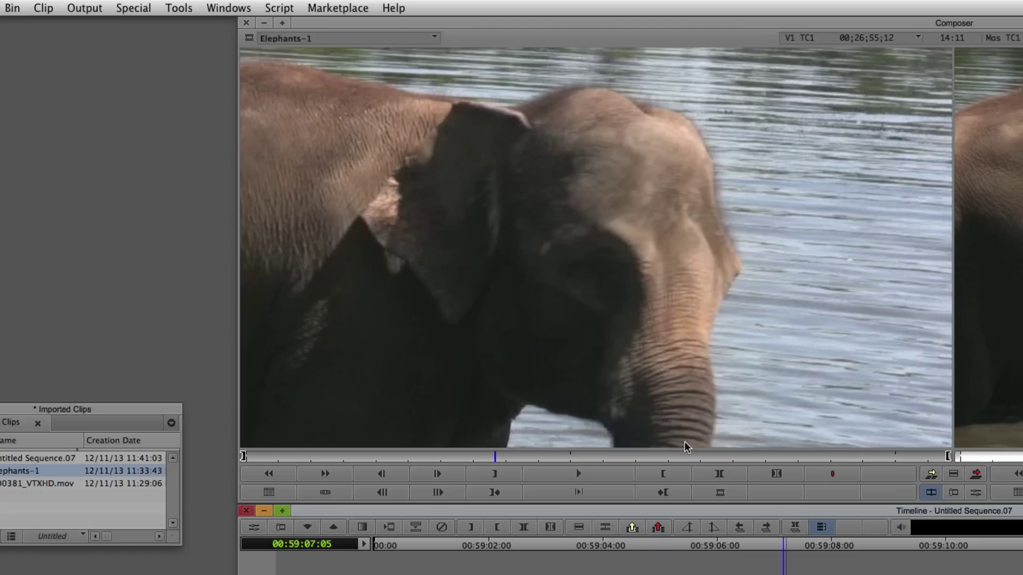
# Scrub through the Elephants-1 sequence and the source clip to compare their framing
pyautogui.moveTo(768, 549); pyautogui.dragTo(625, 549)
pyautogui.click(577, 321)
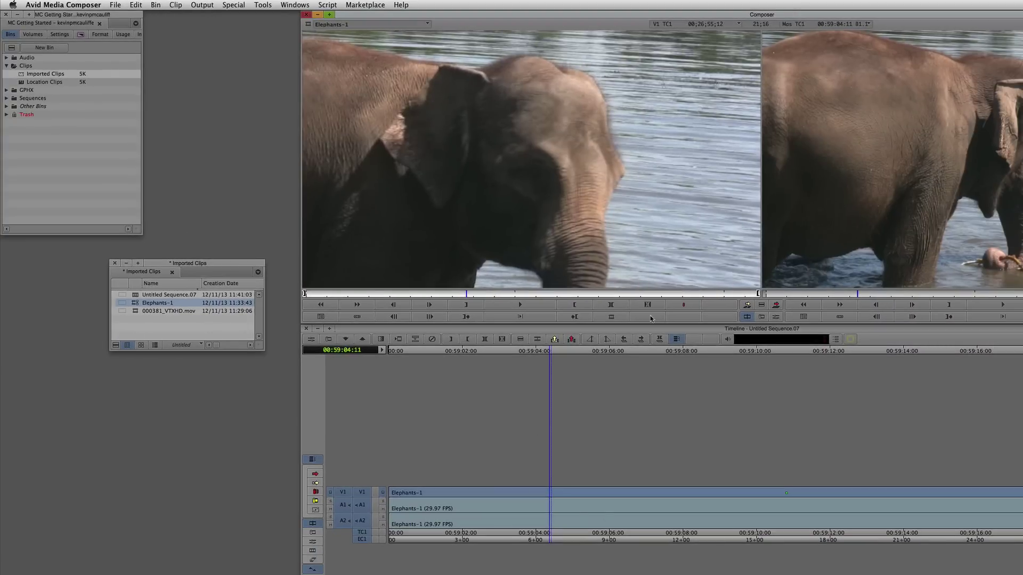
pyautogui.click(491, 532)
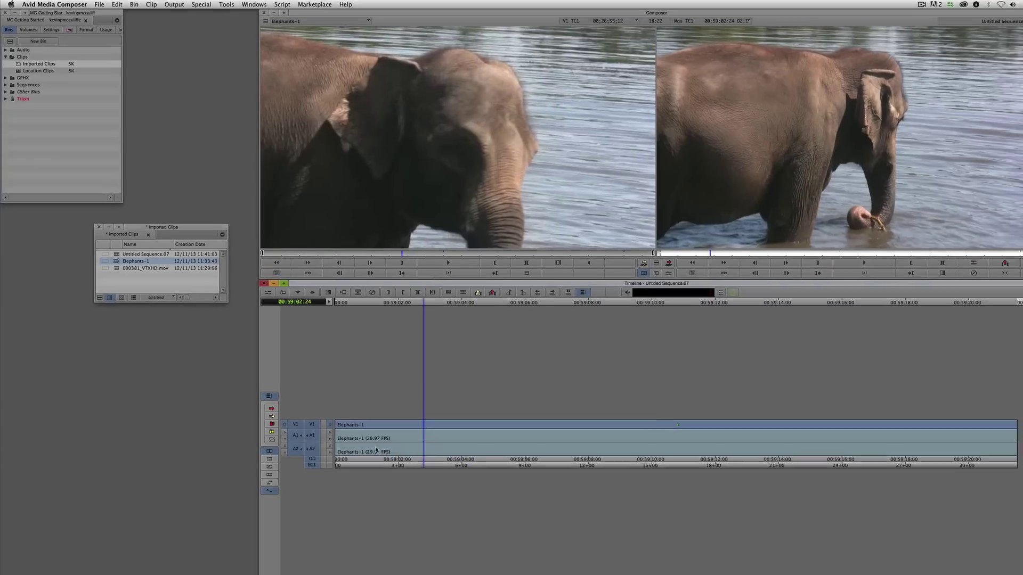
pyautogui.click(482, 441)
pyautogui.click(532, 373)
pyautogui.click(371, 303)
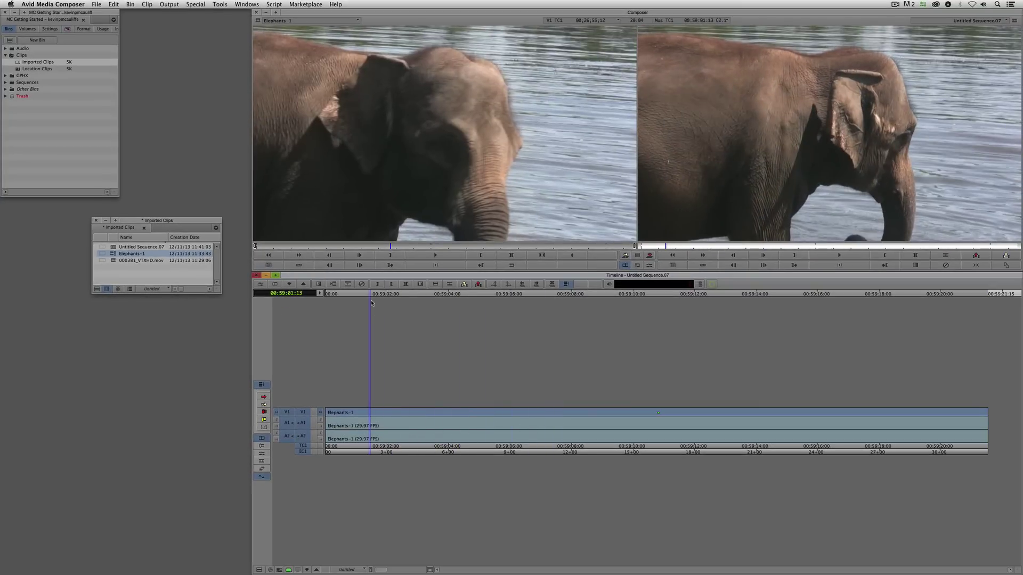
pyautogui.moveTo(360, 245); pyautogui.dragTo(263, 246)
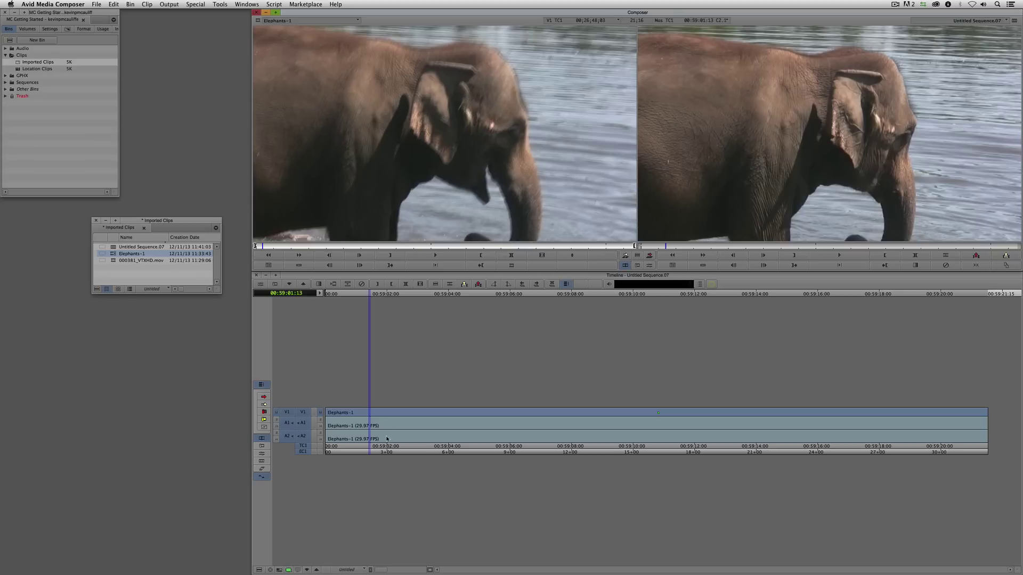
pyautogui.moveTo(386, 438); pyautogui.dragTo(349, 433)
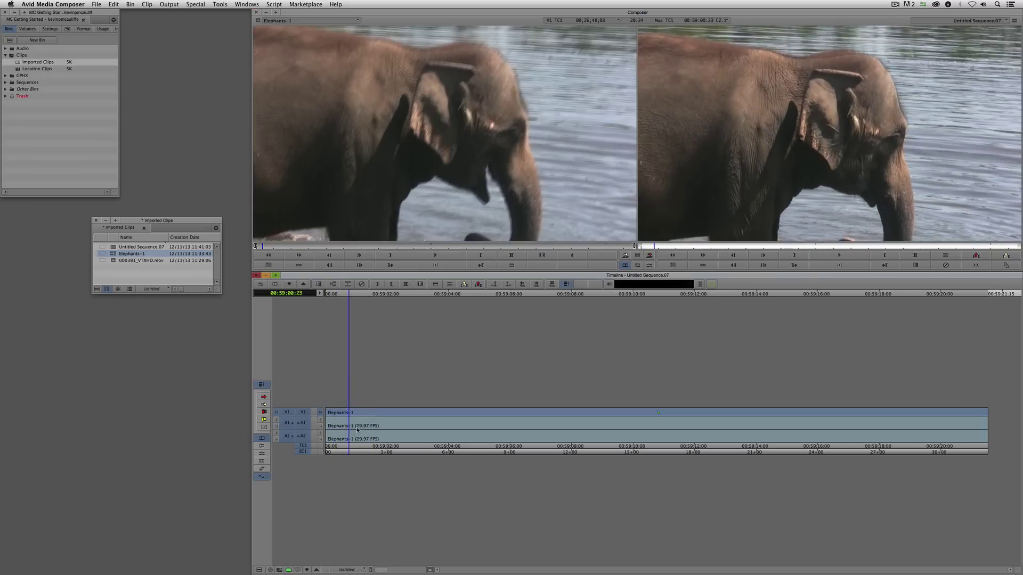
# In effect mode, reframe the sequence clip's FrameFlex around the elephant's head near the start, at about X 1.4, Y 6.8 and size 49.6
pyautogui.click(262, 455)
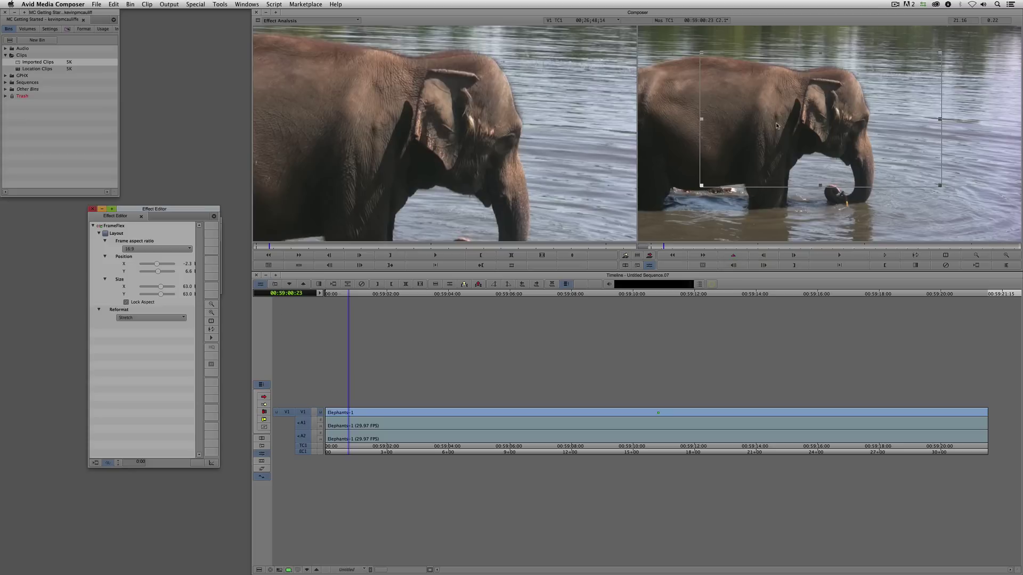
pyautogui.moveTo(739, 128); pyautogui.dragTo(806, 129)
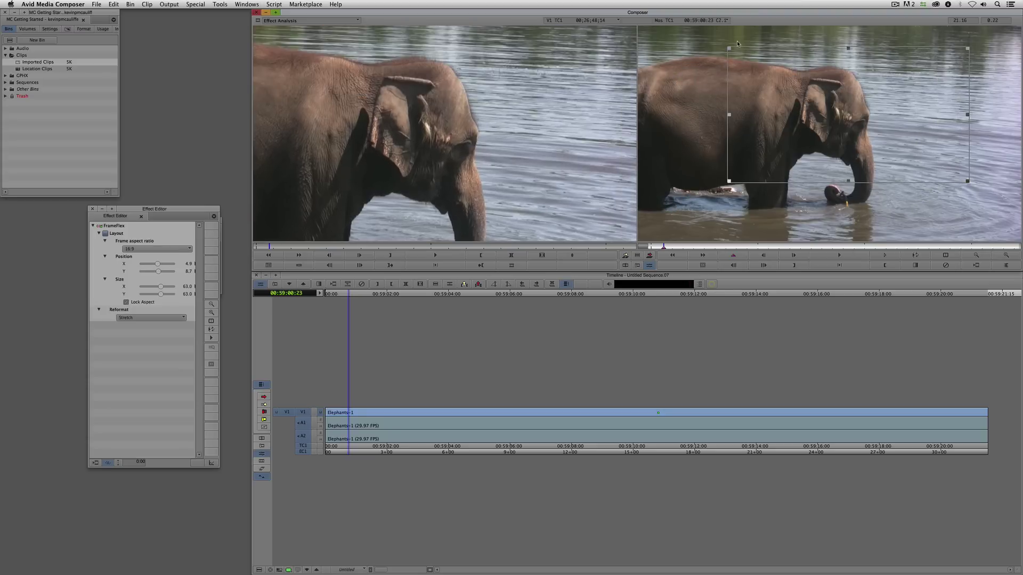
pyautogui.moveTo(729, 48); pyautogui.dragTo(769, 77)
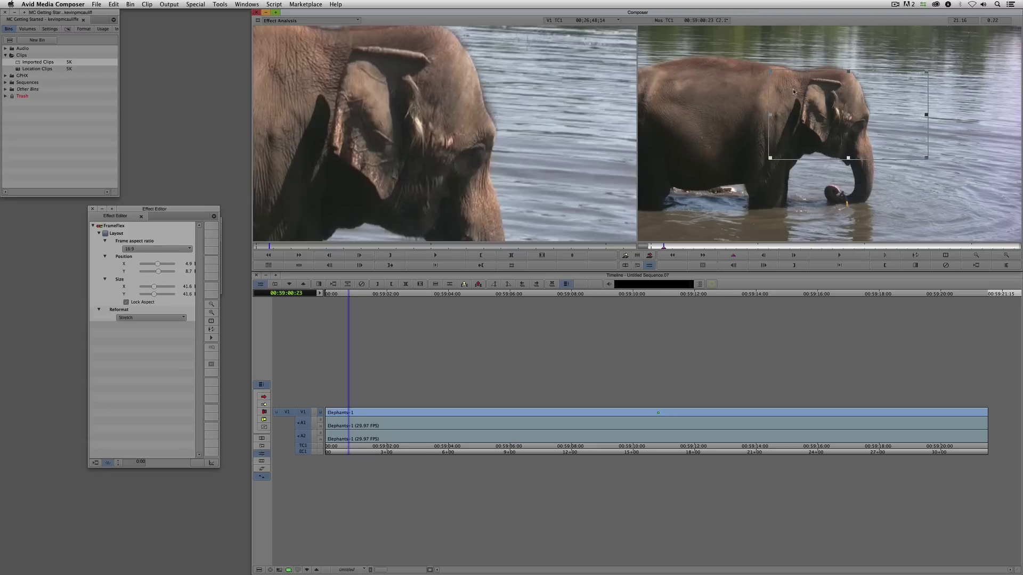
pyautogui.moveTo(813, 116); pyautogui.dragTo(806, 110)
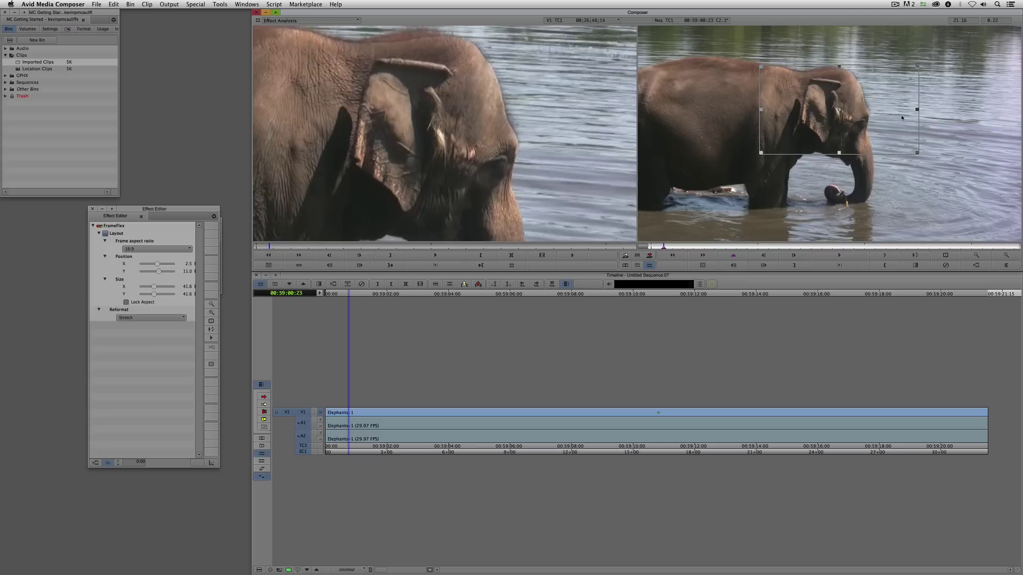
pyautogui.moveTo(780, 121); pyautogui.dragTo(777, 130)
pyautogui.moveTo(754, 77); pyautogui.dragTo(741, 66)
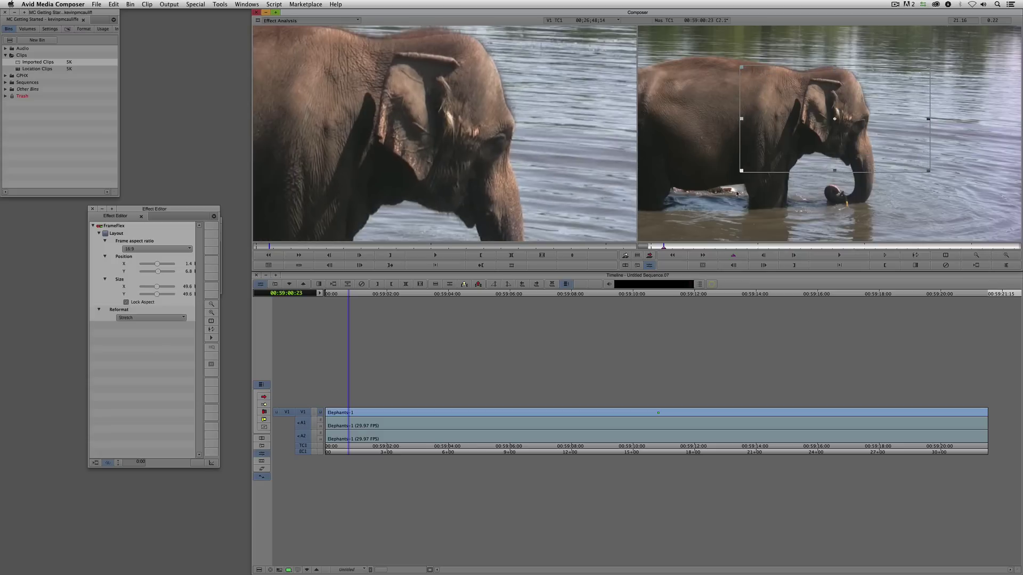
# Enlarge the FrameFlex frame to a size of about 85.7 at the clip's end, and scrub back to check the animated reframing
pyautogui.moveTo(989, 249); pyautogui.dragTo(1017, 249)
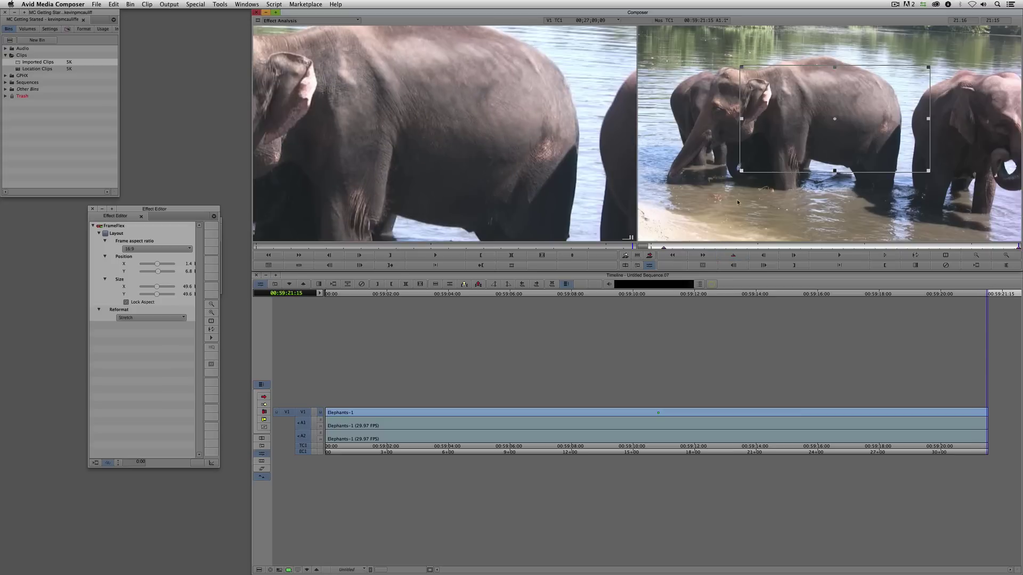
pyautogui.moveTo(741, 173); pyautogui.dragTo(672, 209)
pyautogui.moveTo(720, 249); pyautogui.dragTo(823, 266)
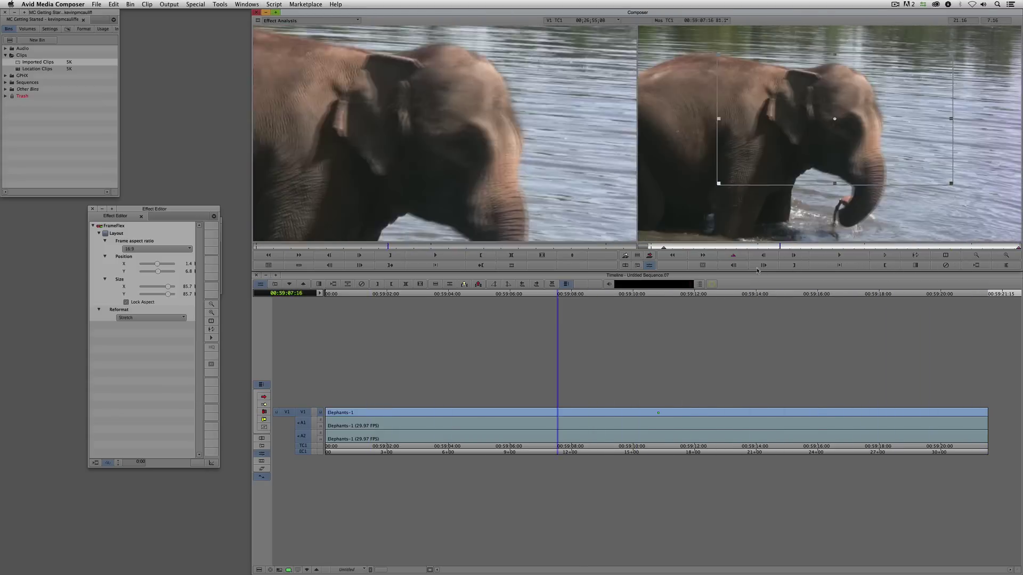
pyautogui.click(735, 265)
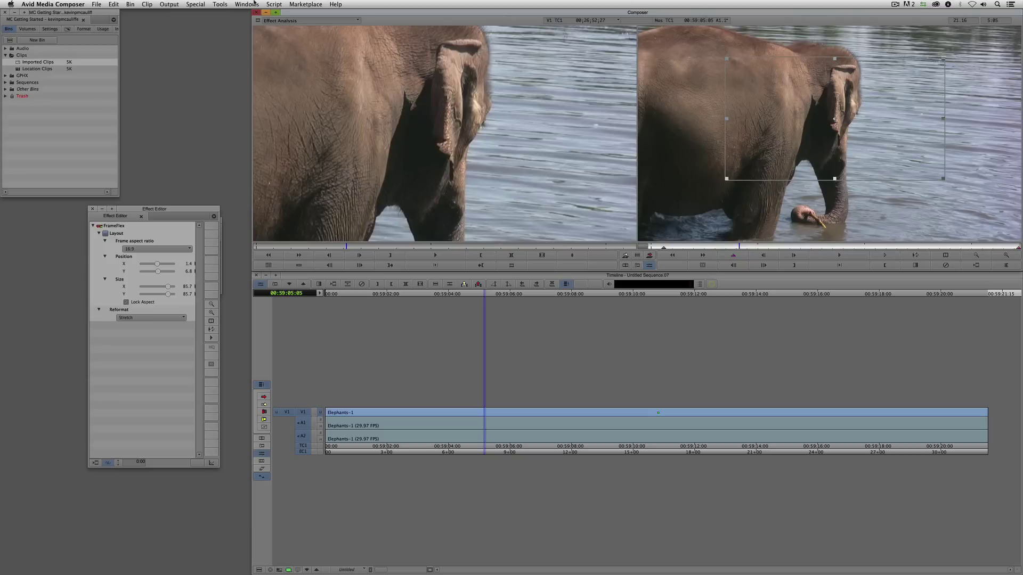
# Open the Dynamic Media Folders window, and switch to Finder to open the Transcodes Go Here folder on Mac Drive
pyautogui.click(215, 4)
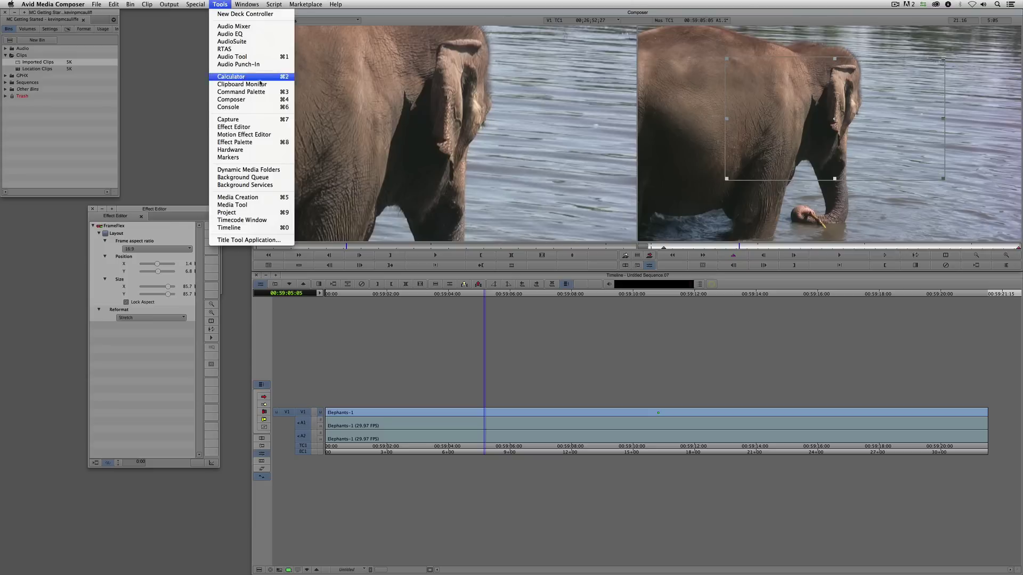
pyautogui.click(262, 169)
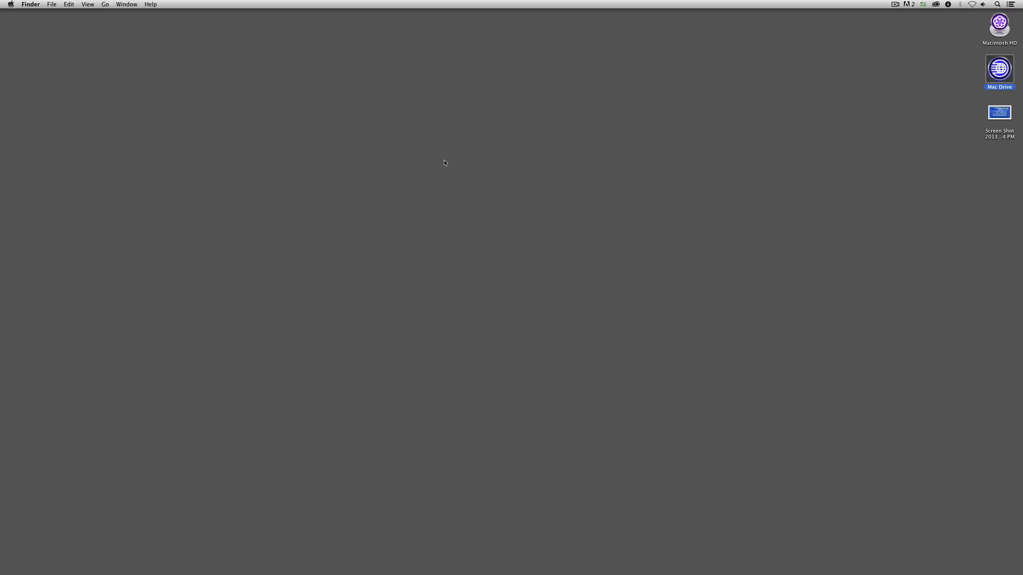
pyautogui.doubleClick(999, 70)
pyautogui.scroll(-10, 382, 319)
pyautogui.scroll(-5, 382, 320)
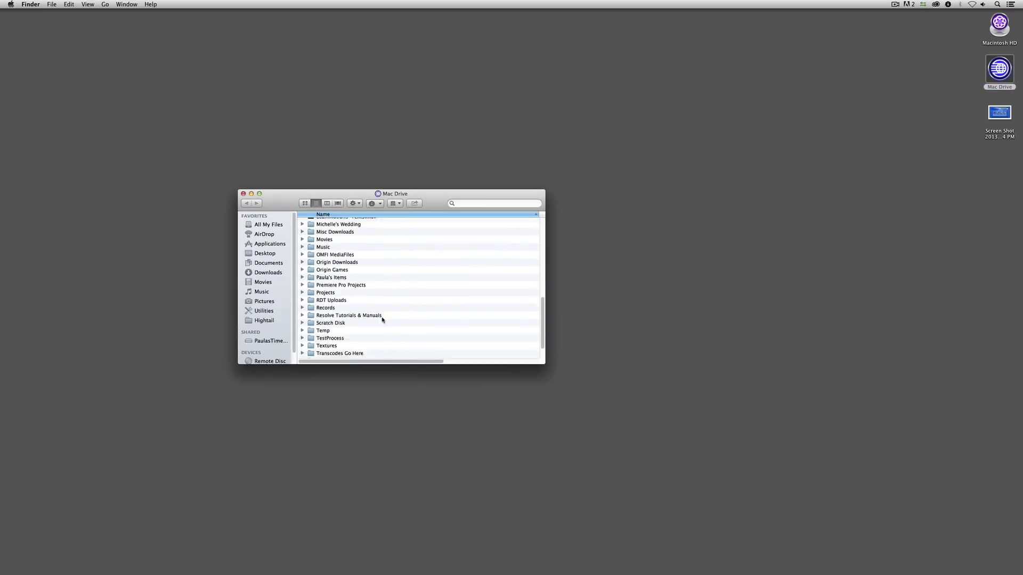
pyautogui.doubleClick(361, 332)
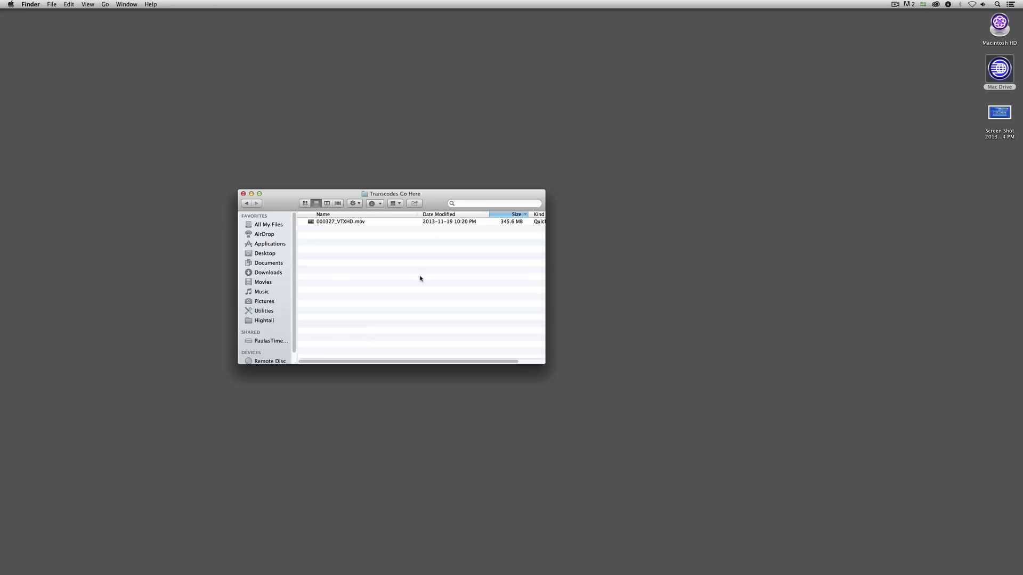
# Return to Avid Media Composer, select the KPM1 profile in Dynamic Media Folders, and expand its summary
pyautogui.press('super+Tab')
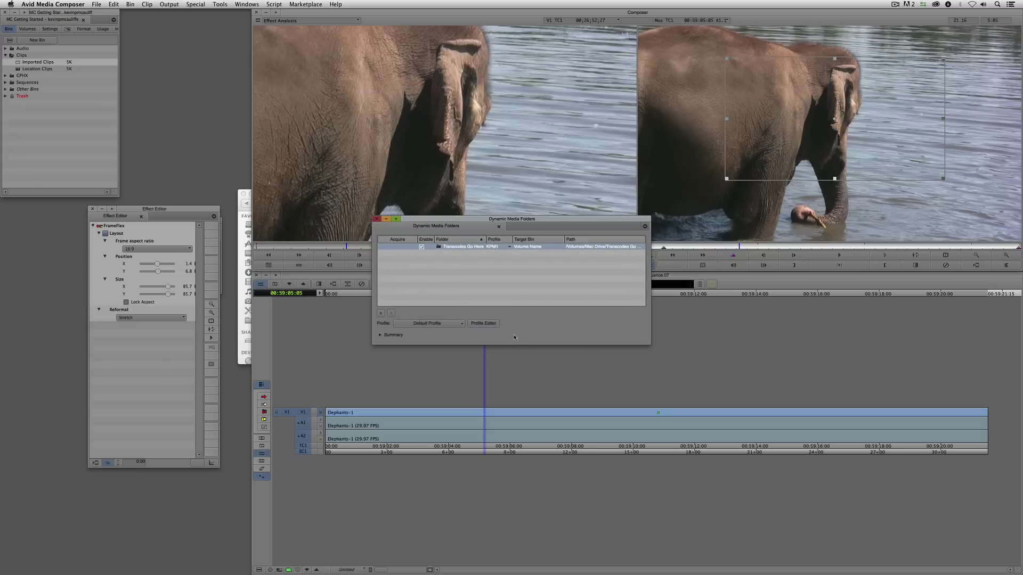
pyautogui.click(461, 323)
pyautogui.click(444, 336)
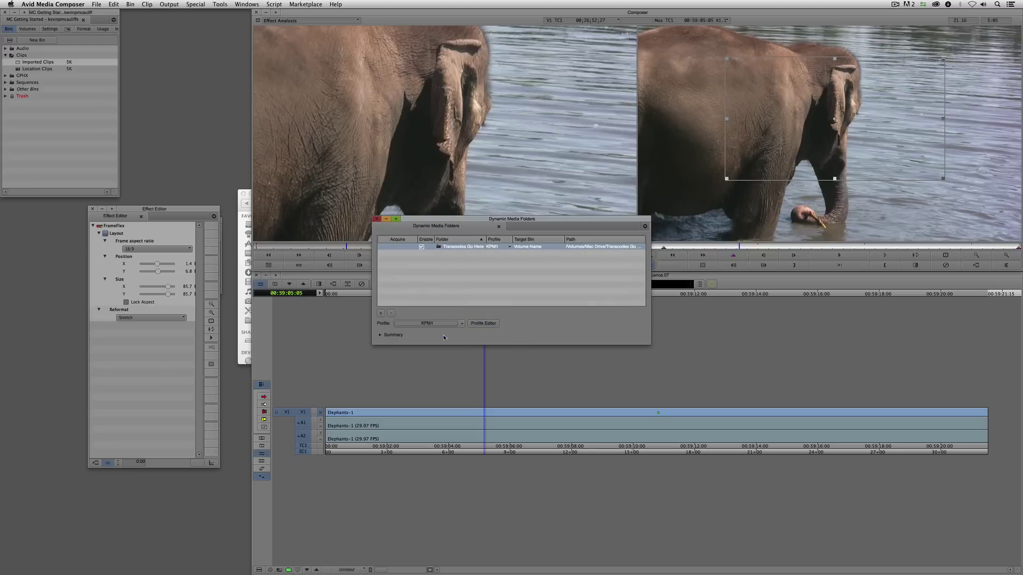
pyautogui.click(381, 335)
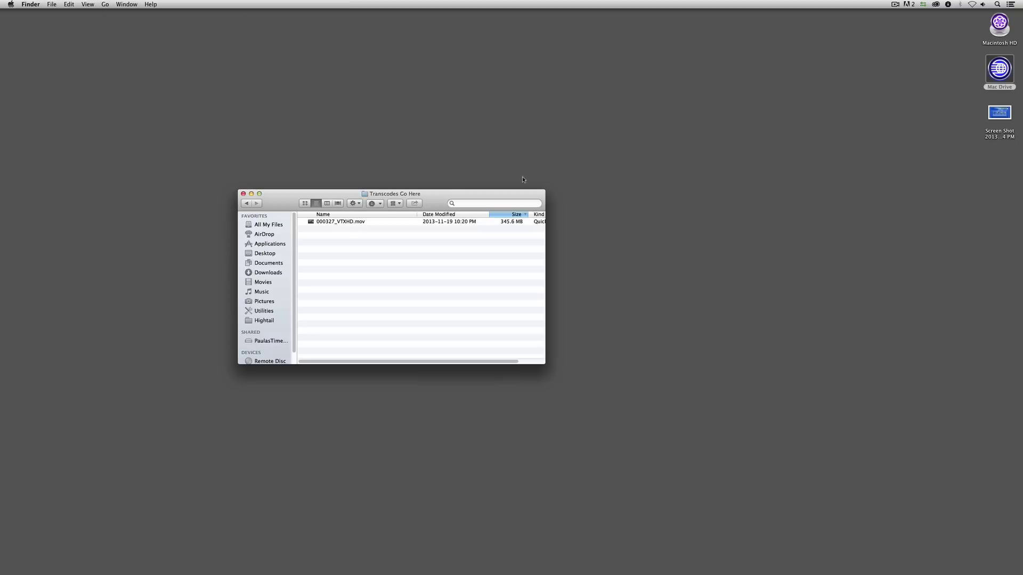
# In Finder, open the Boxing folder inside Footage on Mac Drive and copy 000377_VTXHD.mov into the Transcodes Go Here folder
pyautogui.doubleClick(1012, 37)
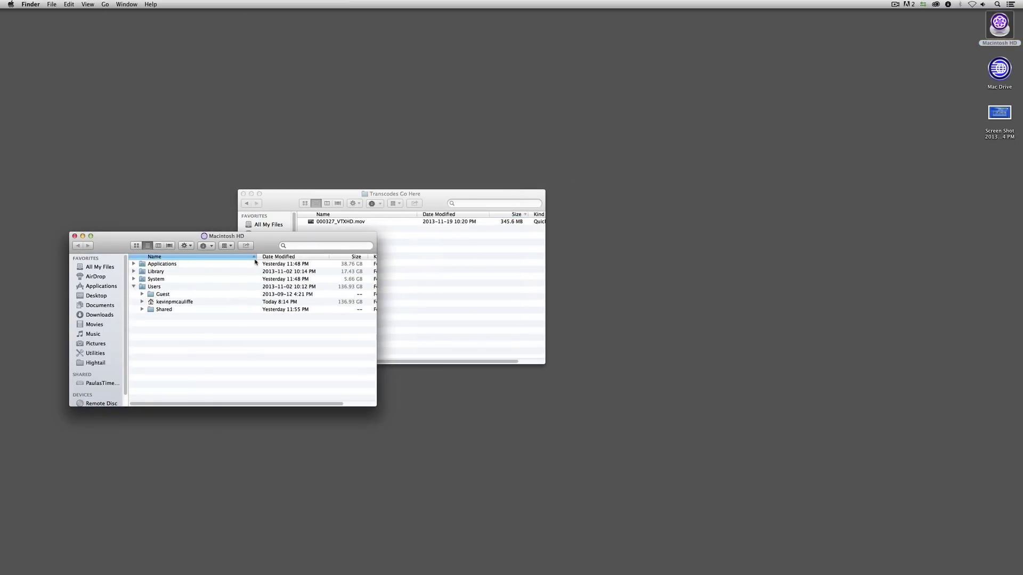
pyautogui.scroll(-2, 116, 294)
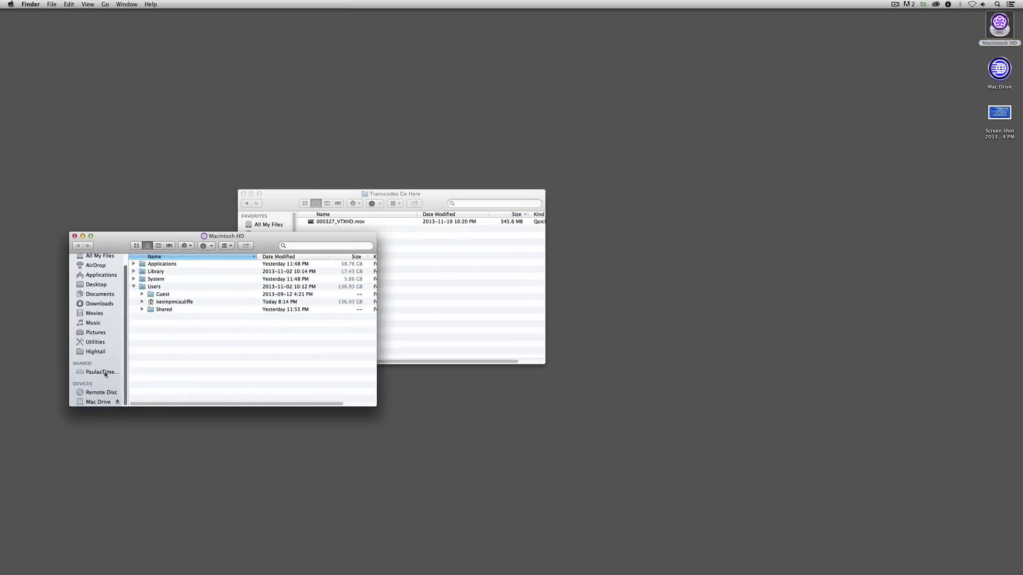
pyautogui.click(98, 401)
pyautogui.scroll(-5, 171, 286)
pyautogui.scroll(3, 170, 286)
pyautogui.doubleClick(173, 264)
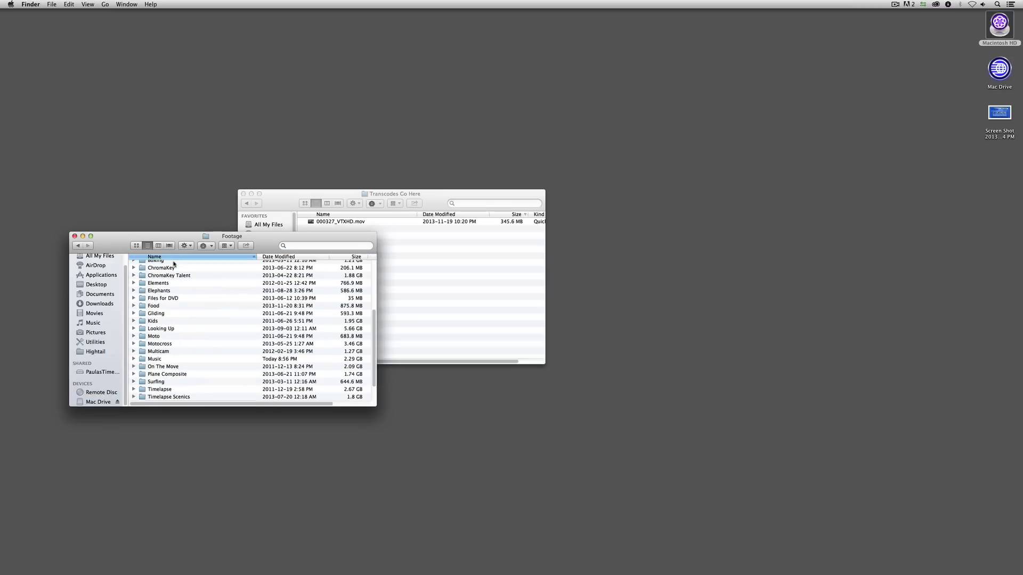
pyautogui.scroll(3, 167, 288)
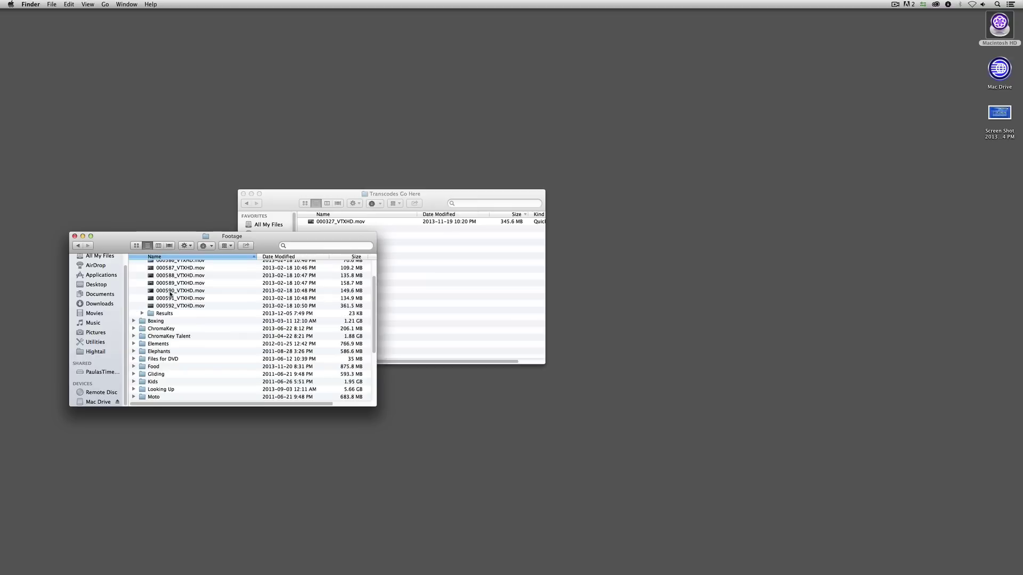
pyautogui.doubleClick(169, 322)
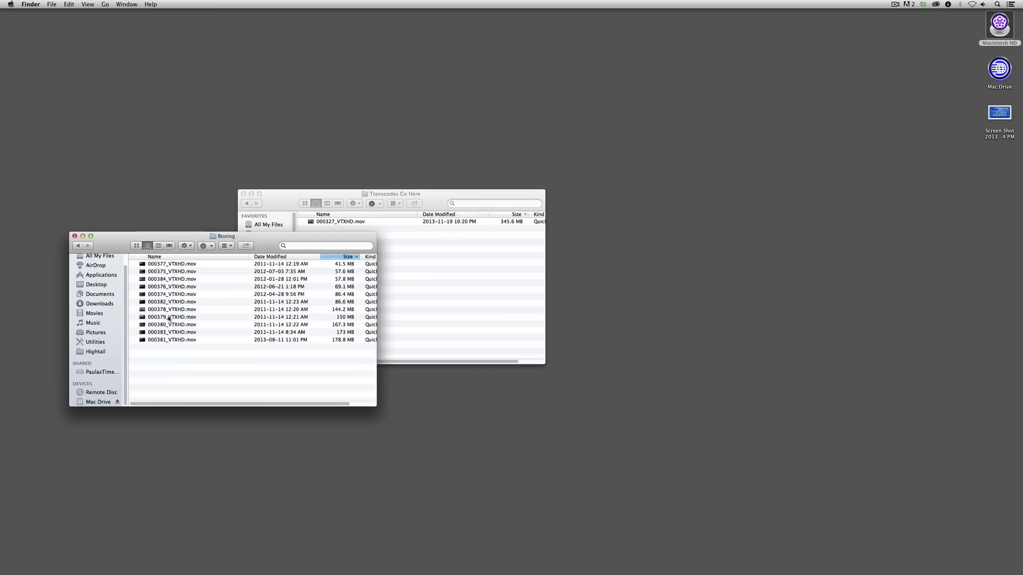
pyautogui.moveTo(172, 238); pyautogui.dragTo(349, 287)
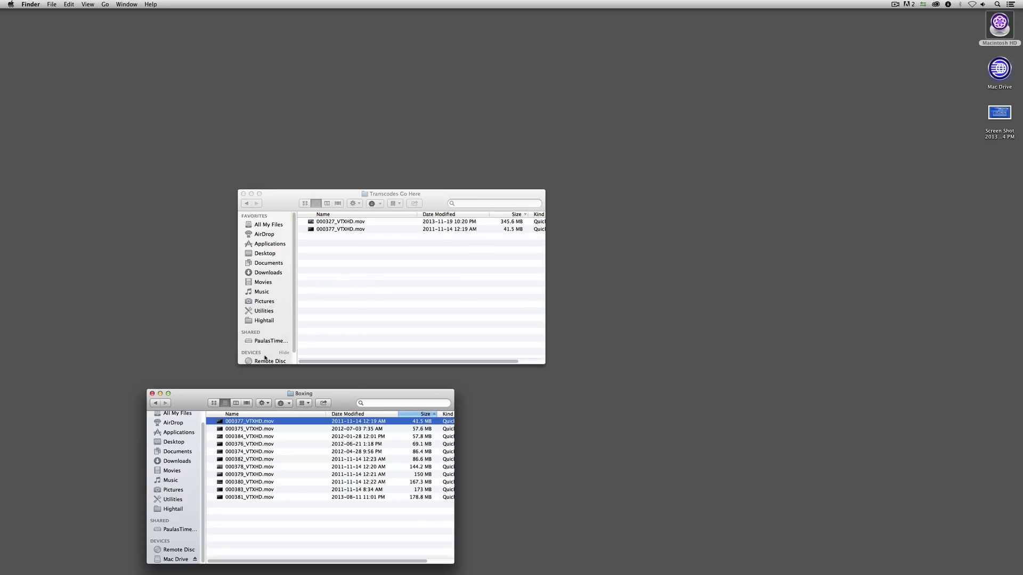
# Return to Avid Media Composer and acquire the new media from the Transcodes Go Here dynamic media folder
pyautogui.press('super+Tab')
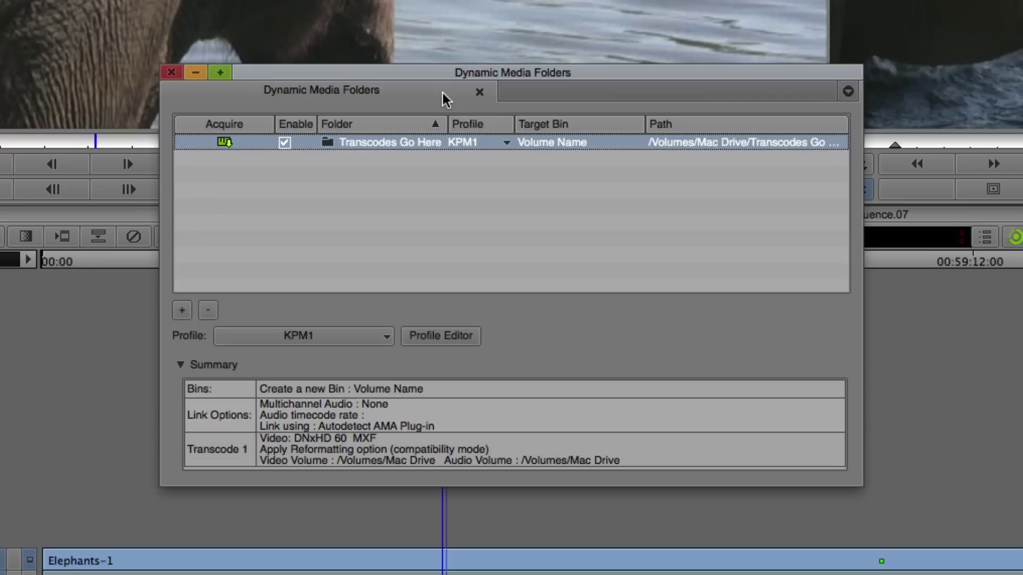
pyautogui.press('Tab')
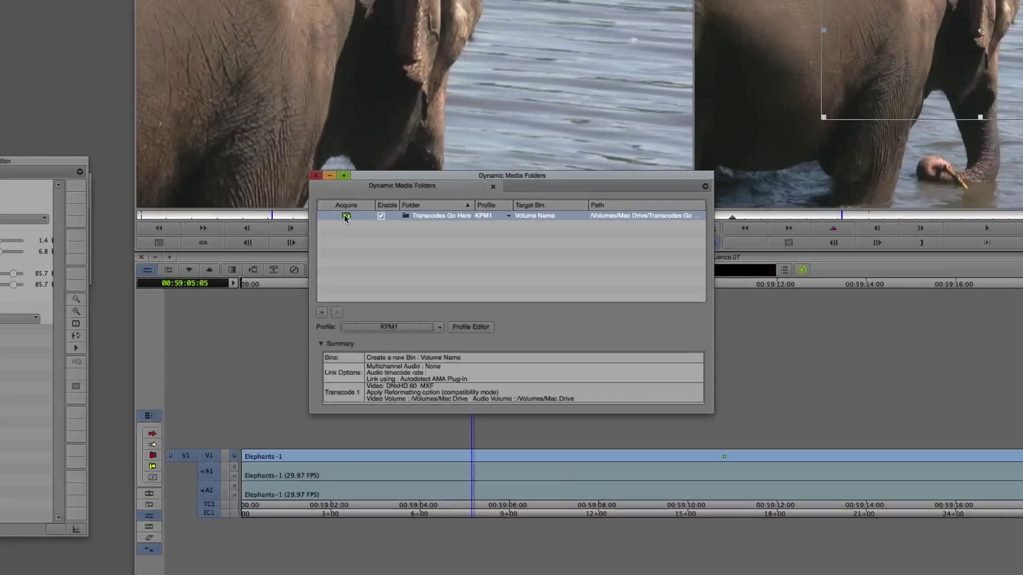
pyautogui.click(224, 141)
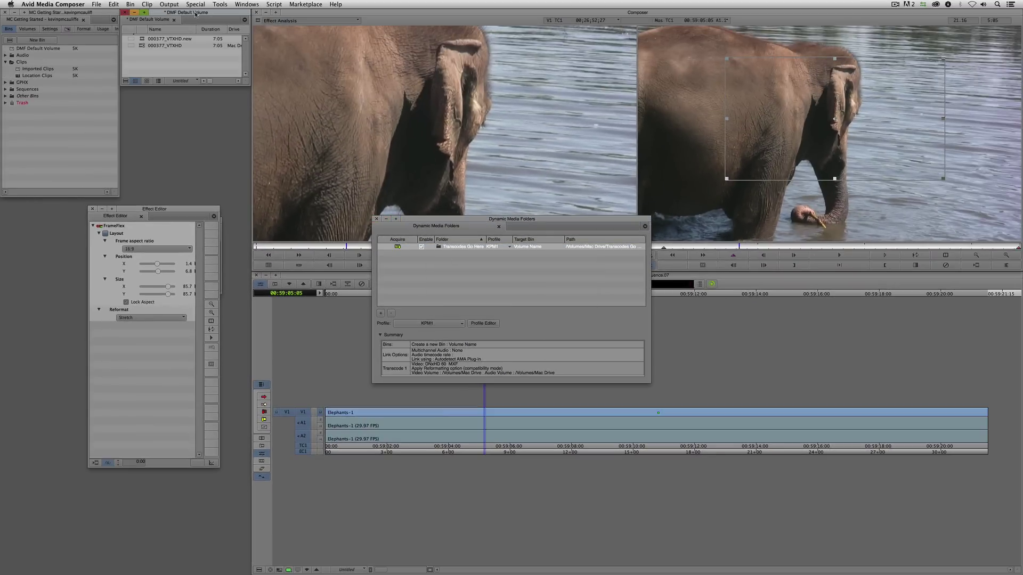
# Load 000377_VTXHD.new from the DMF Default Volume bin into the source monitor, and check its transcode progress in the Background Queue
pyautogui.moveTo(196, 14); pyautogui.dragTo(173, 86)
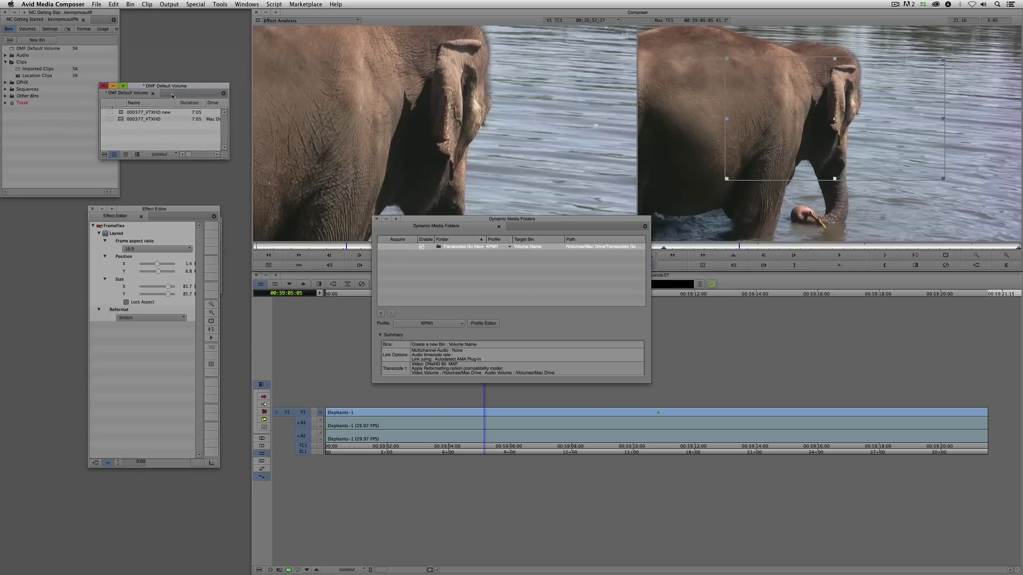
pyautogui.moveTo(124, 113); pyautogui.dragTo(308, 139)
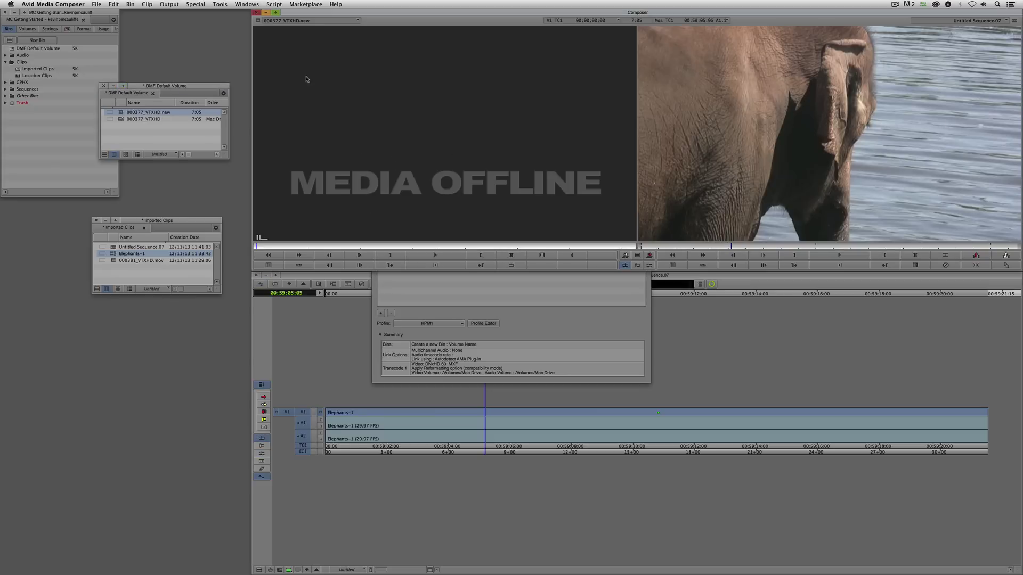
pyautogui.click(220, 4)
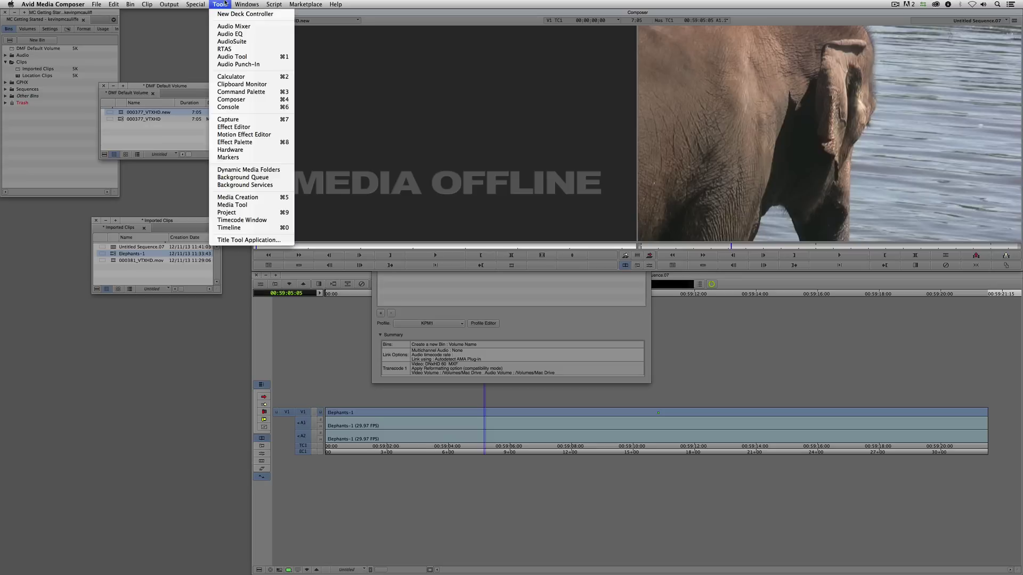
pyautogui.click(269, 177)
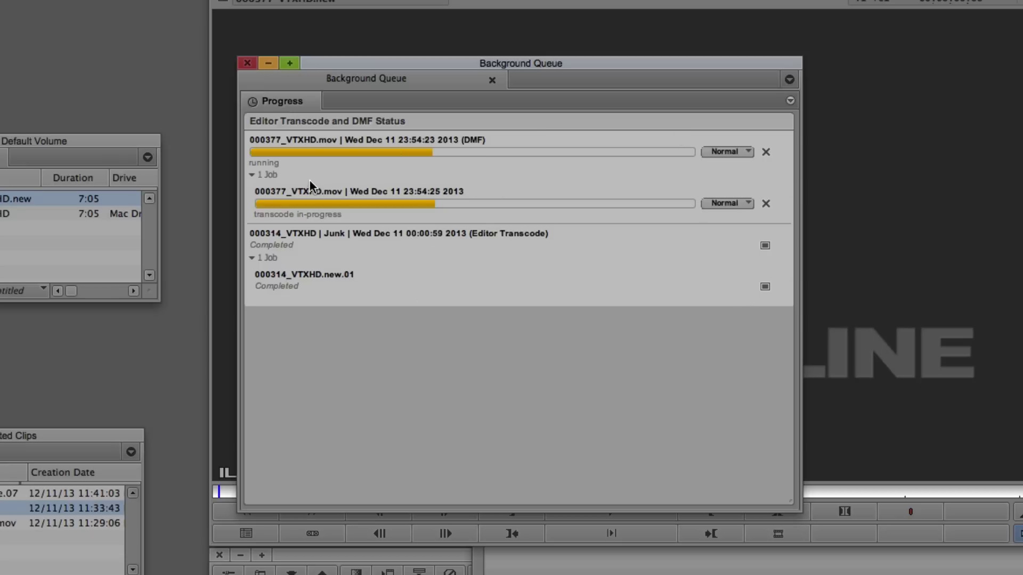
pyautogui.click(248, 63)
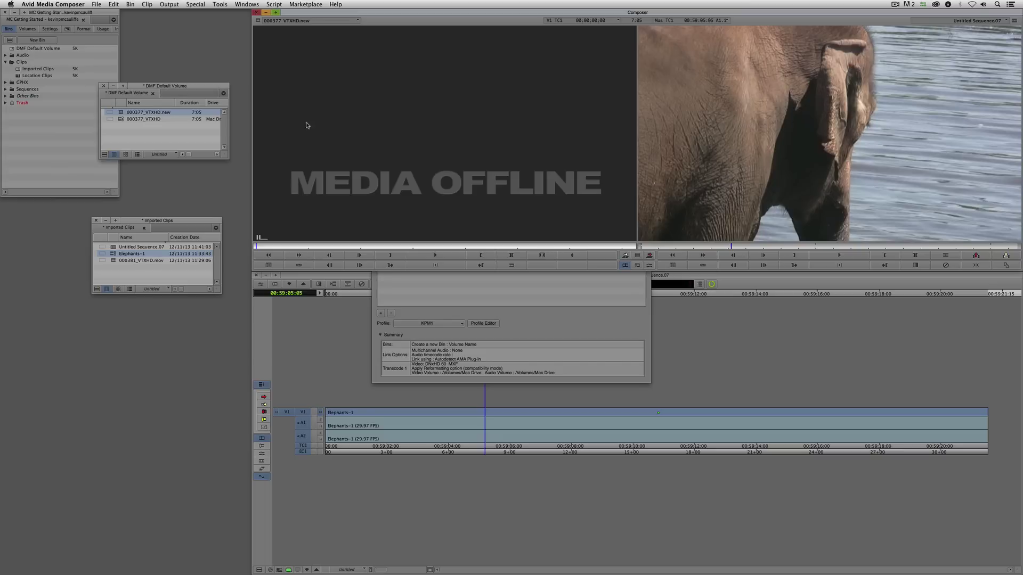
# Close the Dynamic Media Folders window and the DMF Default Volume and Imported Clips bins
pyautogui.click(589, 224)
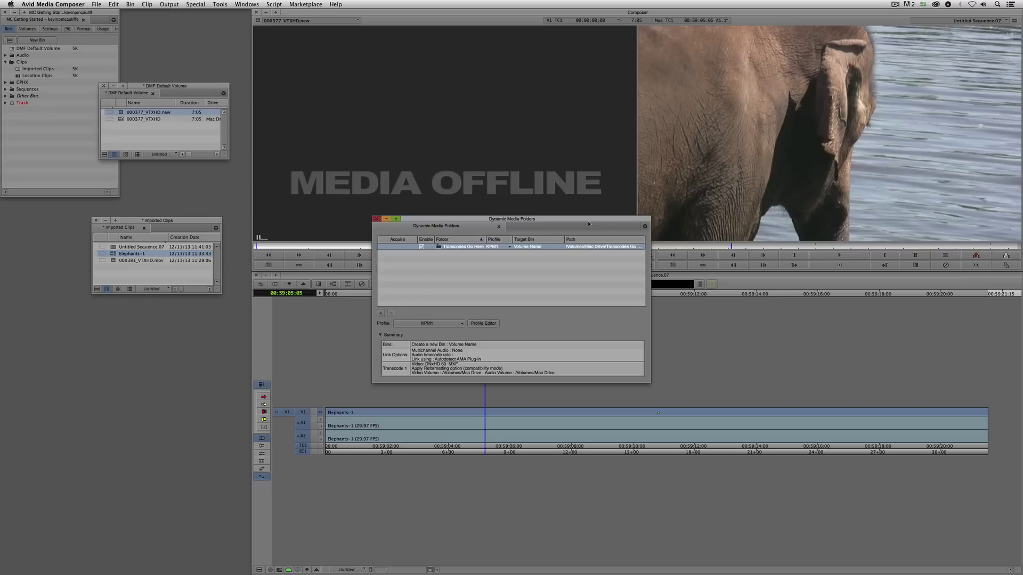
pyautogui.click(376, 219)
pyautogui.moveTo(171, 88); pyautogui.dragTo(185, 131)
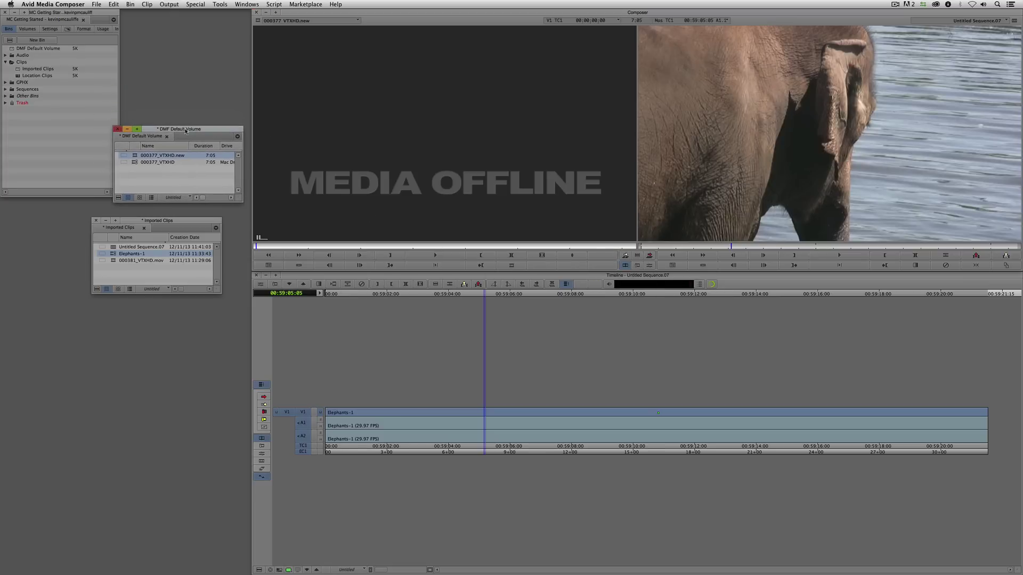
pyautogui.click(118, 128)
pyautogui.moveTo(149, 221); pyautogui.dragTo(178, 247)
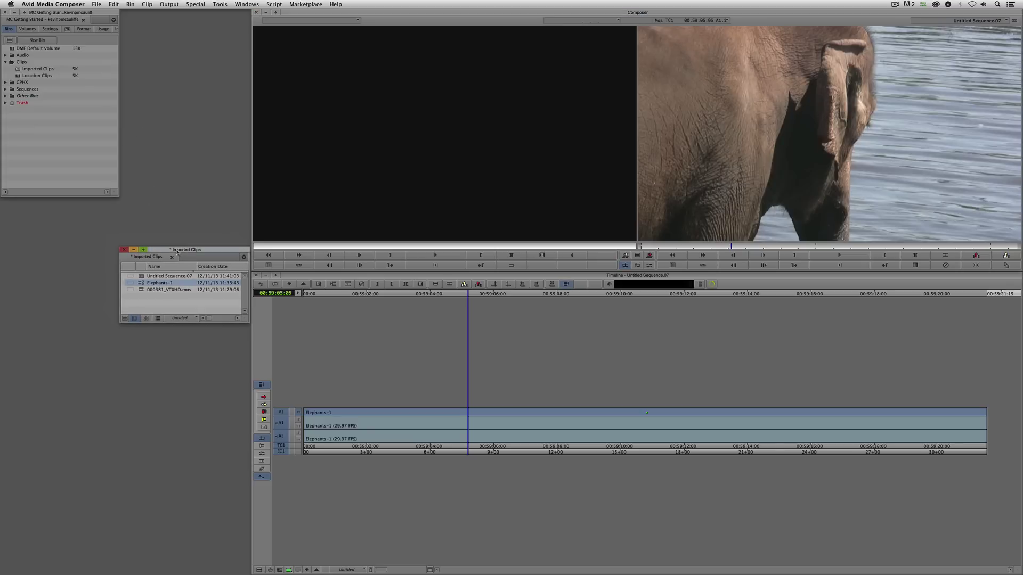
pyautogui.click(124, 250)
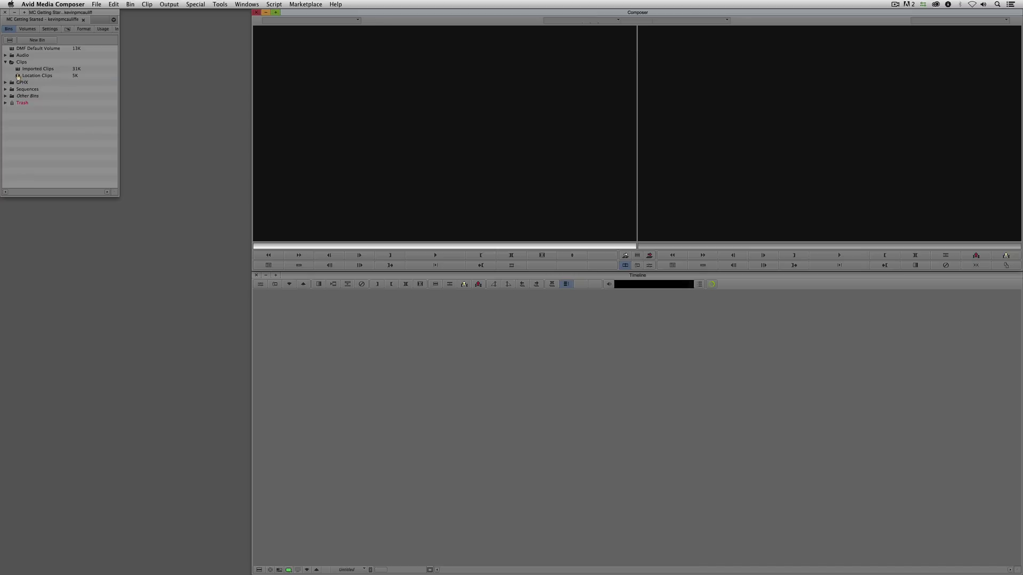
# Open the Location Clips bin and place it directly beneath the project window
pyautogui.doubleClick(18, 76)
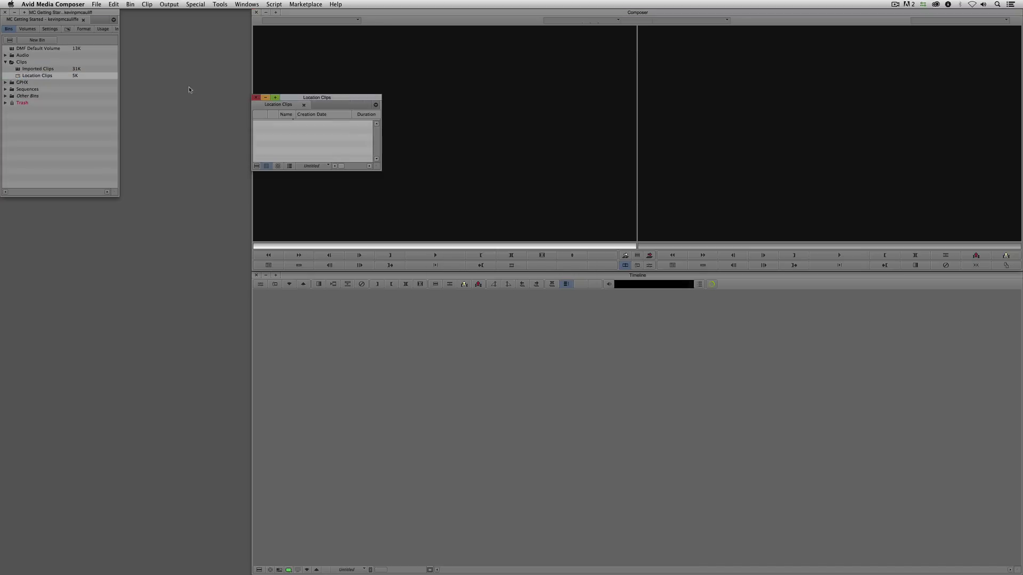
pyautogui.moveTo(321, 98); pyautogui.dragTo(196, 175)
pyautogui.moveTo(84, 217); pyautogui.dragTo(75, 209)
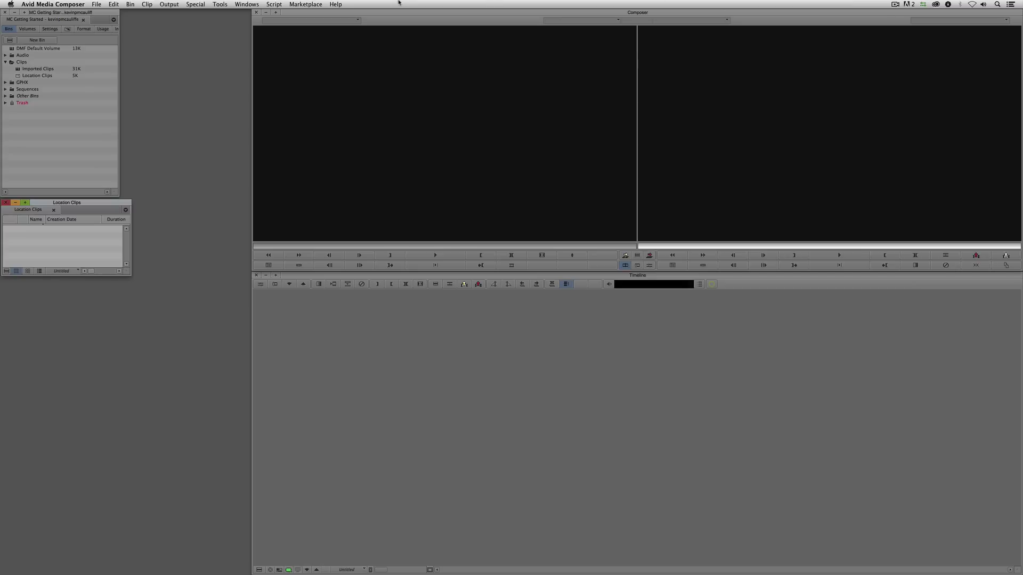
# Open the Capture Tool and set its video input to Host-1394
pyautogui.click(216, 4)
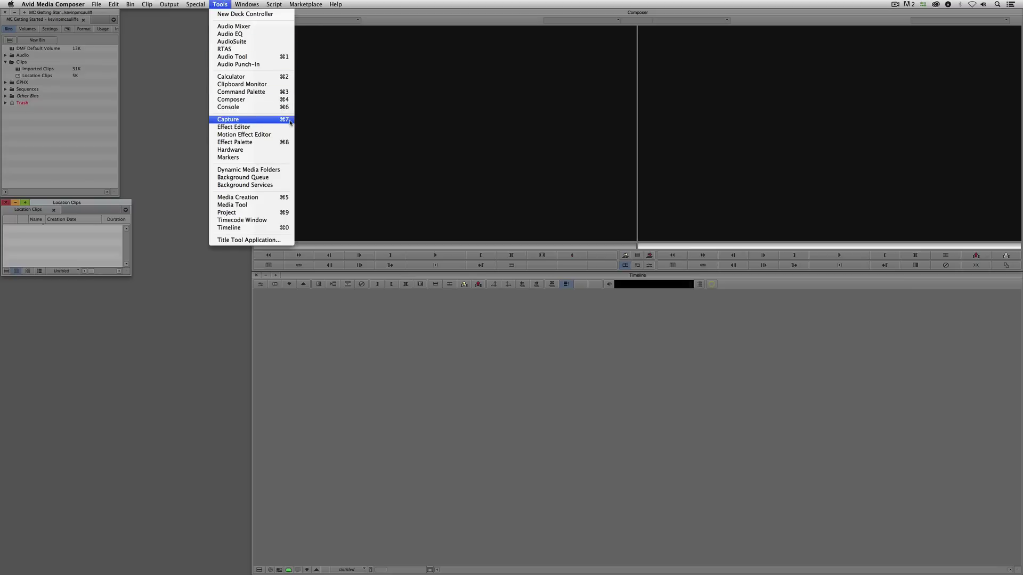
pyautogui.click(711, 109)
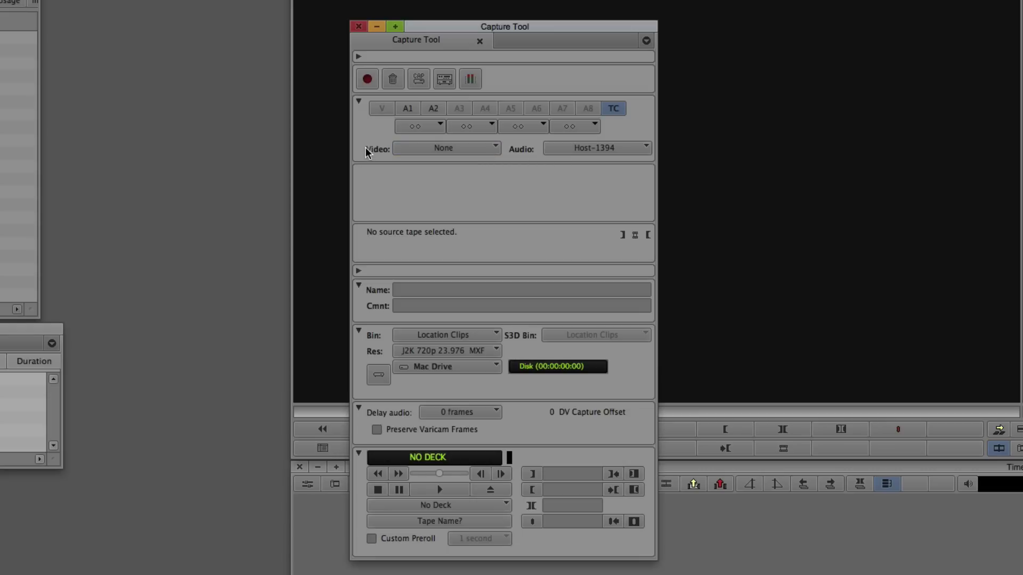
pyautogui.click(451, 144)
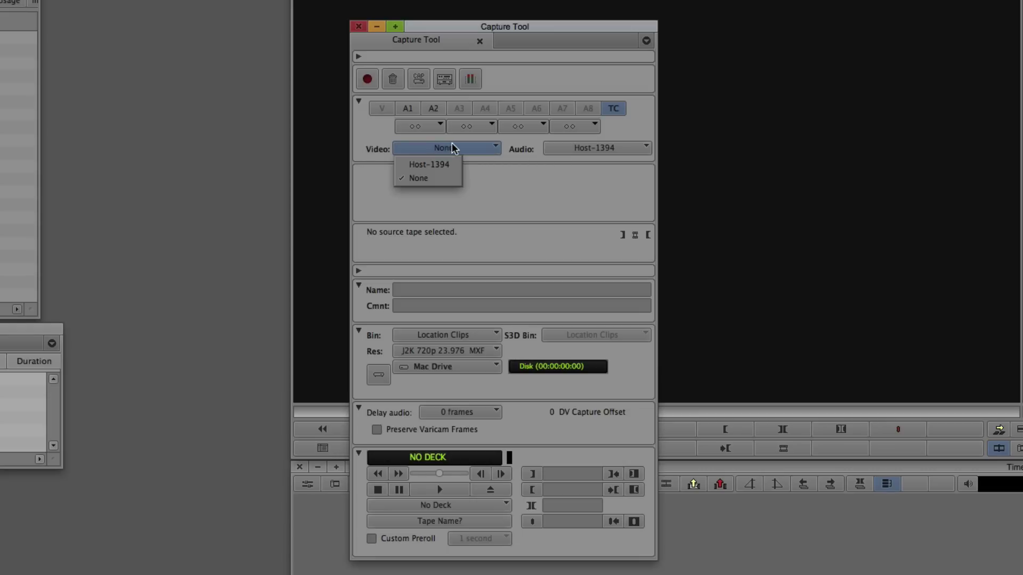
pyautogui.click(434, 165)
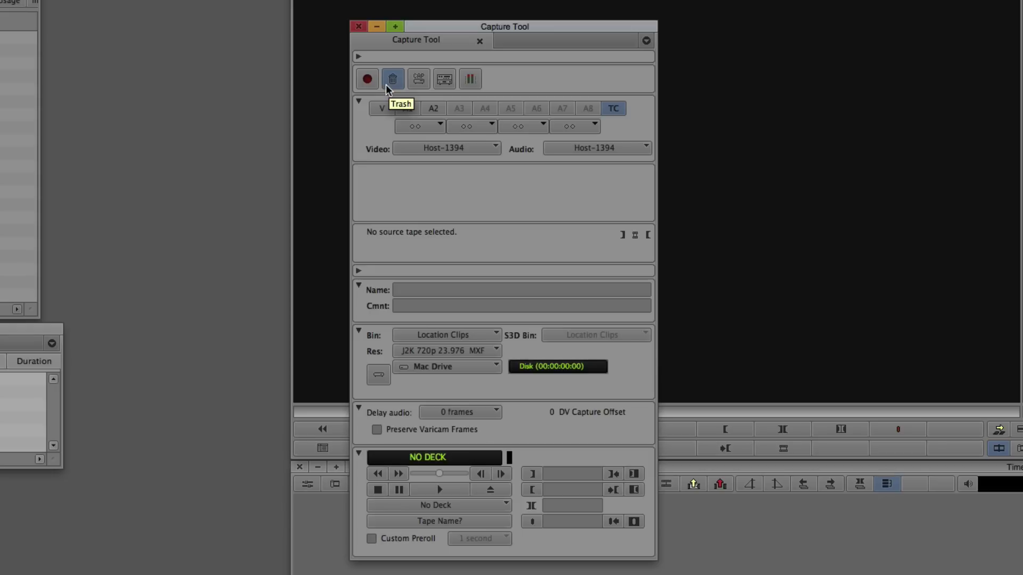
# Try the Capture Tool's log mode and its deckless source with internal timecode, switching each back to the original mode
pyautogui.click(418, 80)
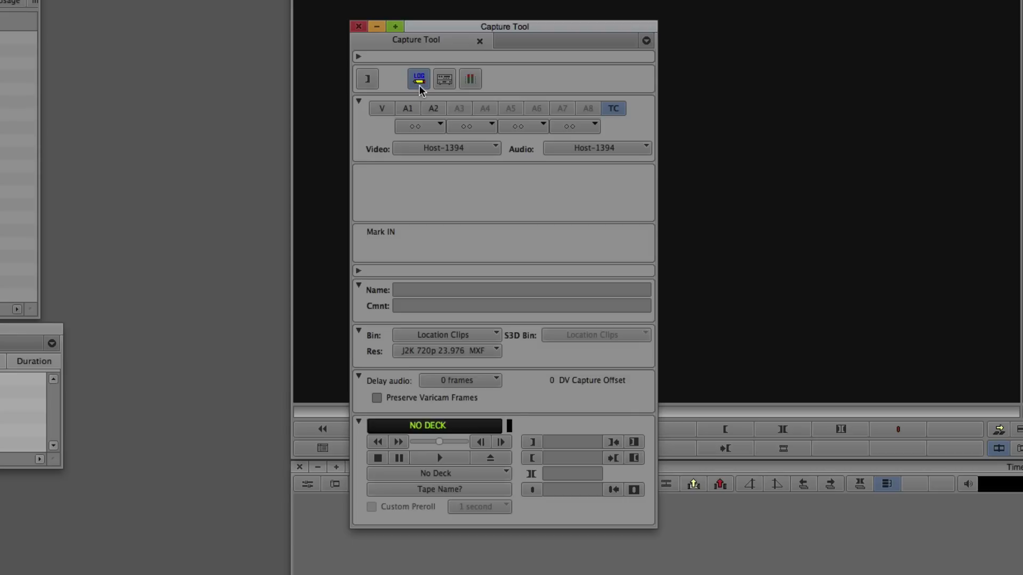
pyautogui.click(418, 80)
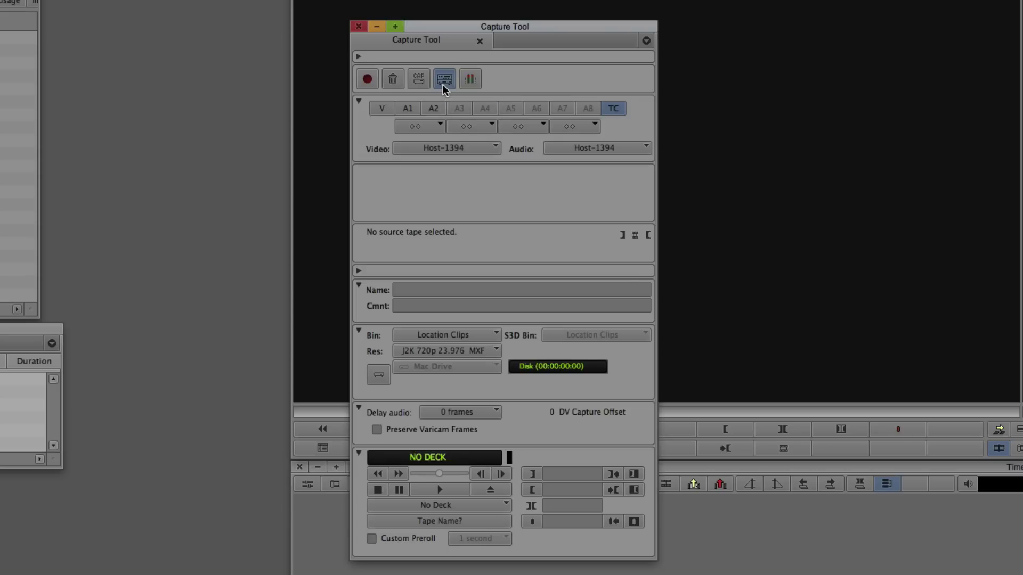
pyautogui.click(443, 84)
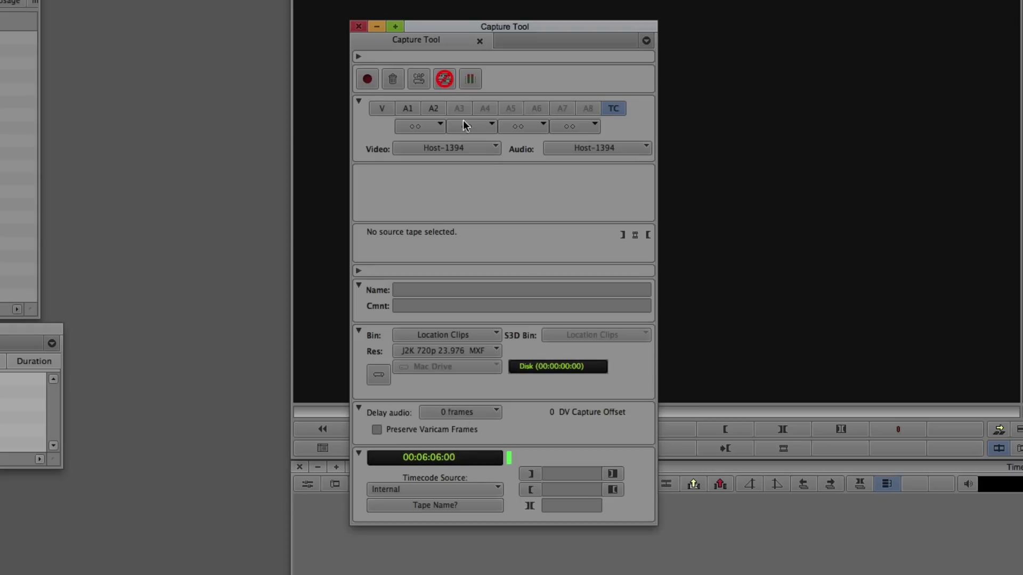
pyautogui.click(444, 79)
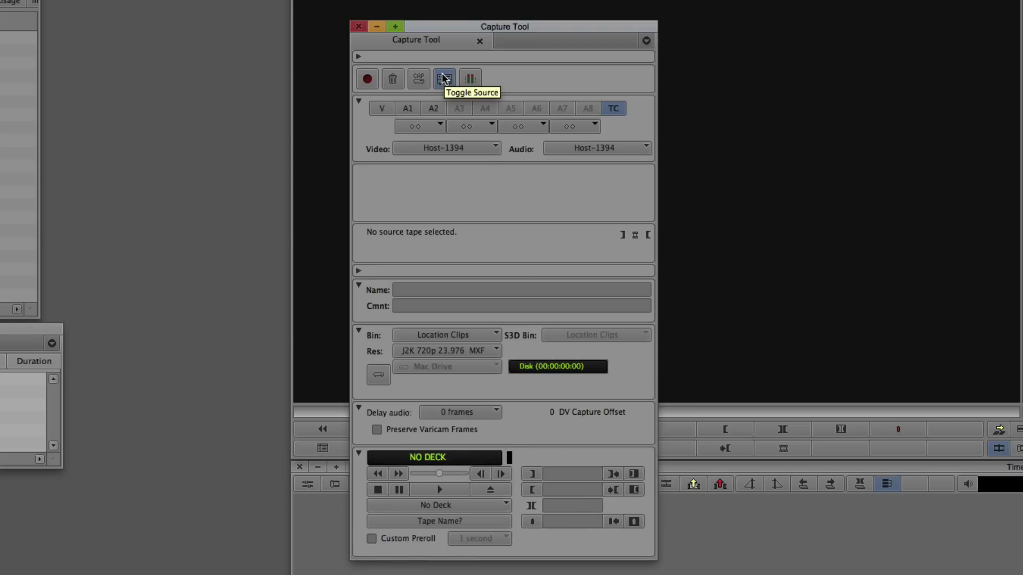
# Open the Audio Tool from the Capture Tool to view its level meters, and close it again
pyautogui.click(471, 82)
pyautogui.click(45, 28)
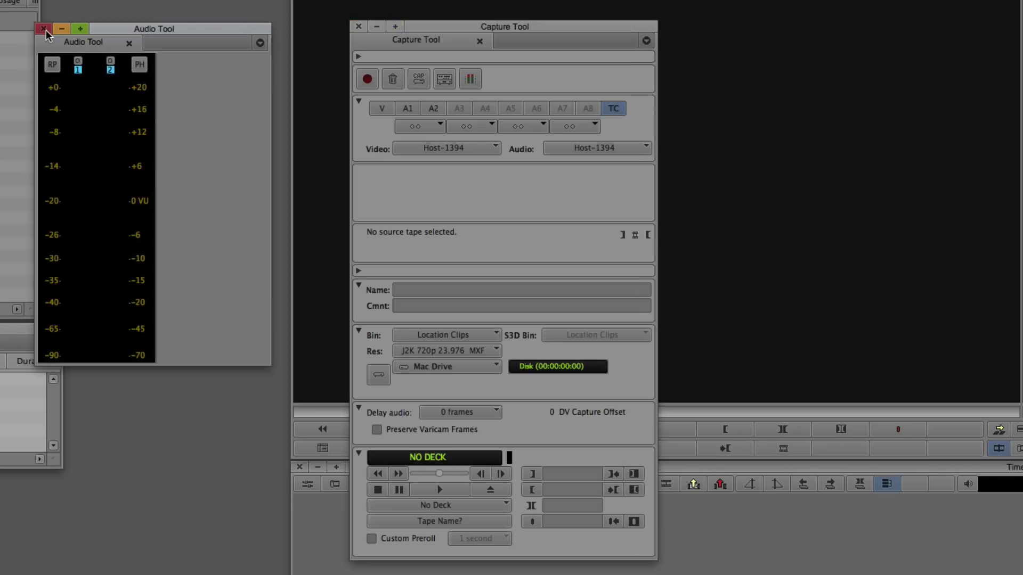
pyautogui.click(44, 29)
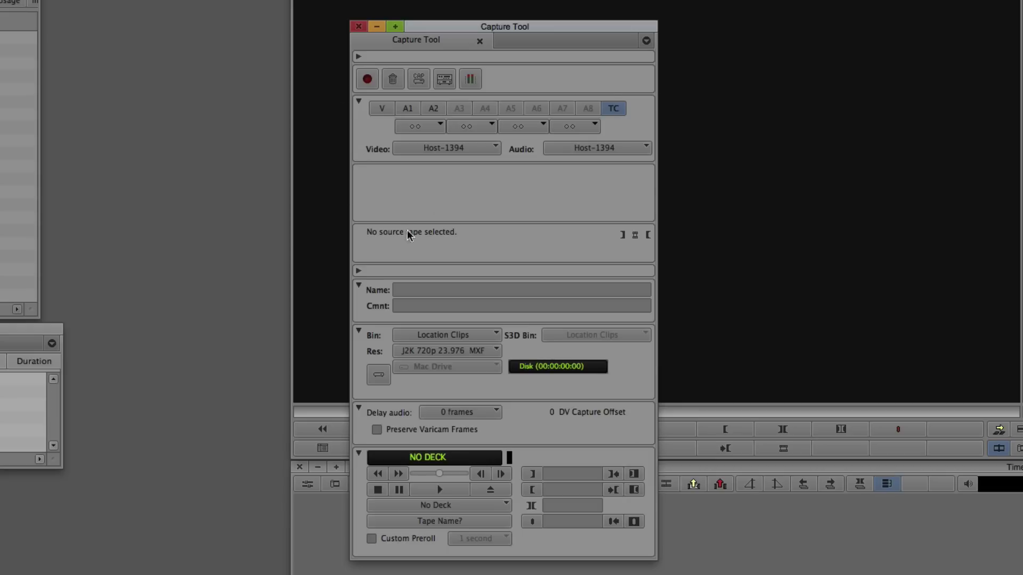
# Try stereo pairing for audio tracks A1 and A2 in the Capture Tool, and return them to separate mono tracks
pyautogui.click(433, 109)
pyautogui.click(415, 127)
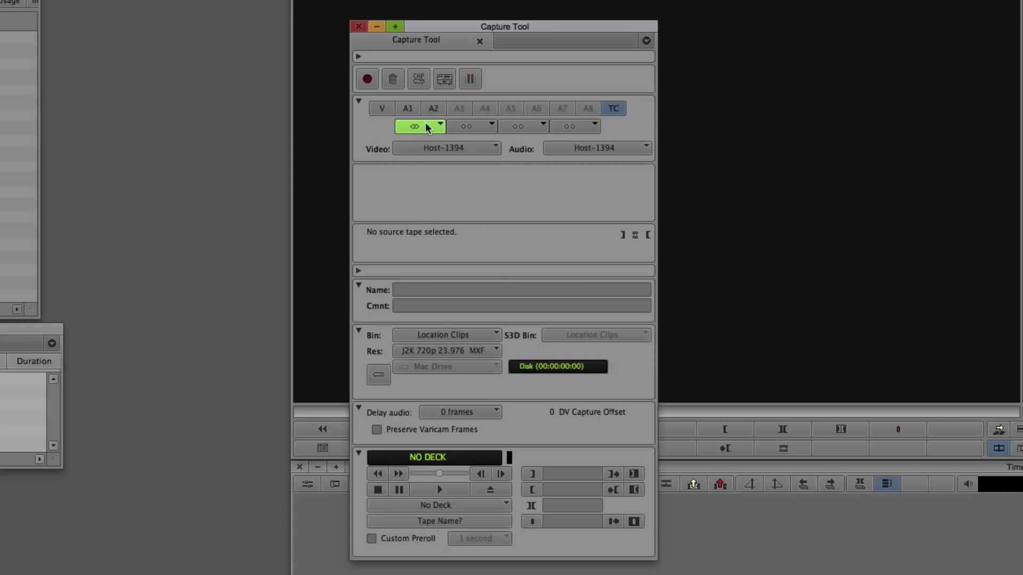
pyautogui.click(425, 126)
# Review the video and audio input choices while keeping Host-1394, and expand the stereoscopic section with Leading Eye and S3D Group Name
pyautogui.click(481, 146)
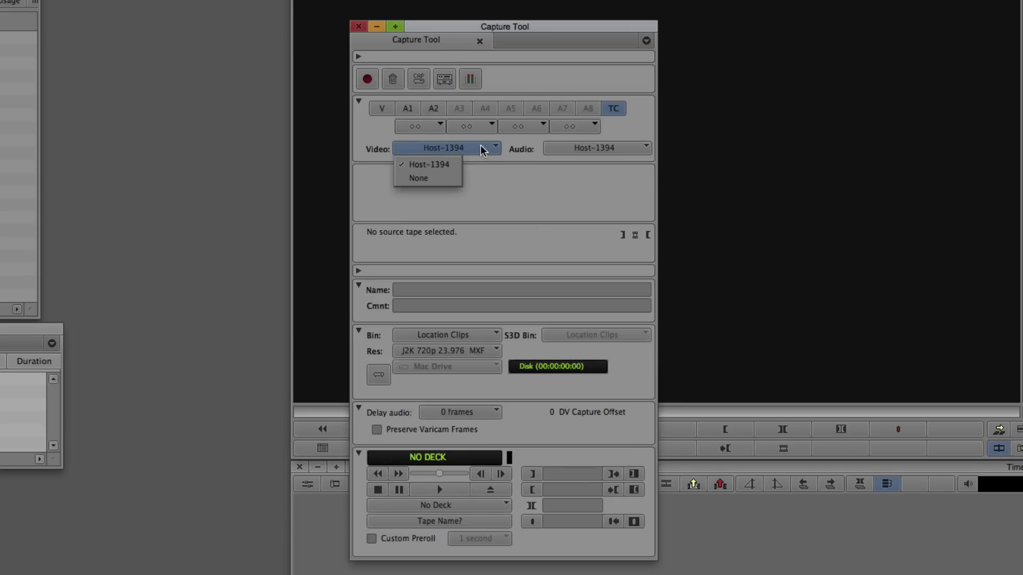
pyautogui.click(587, 148)
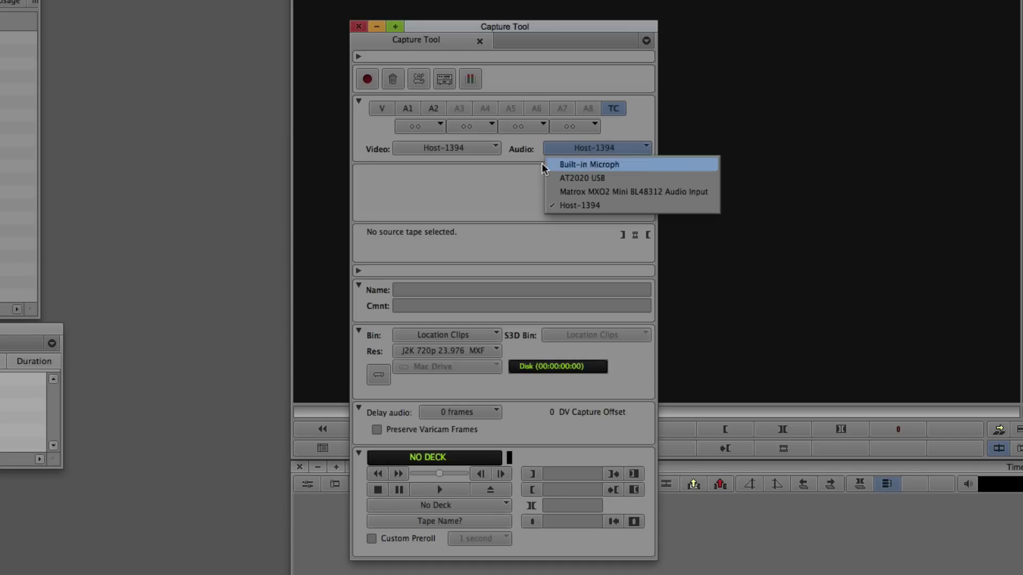
pyautogui.click(497, 170)
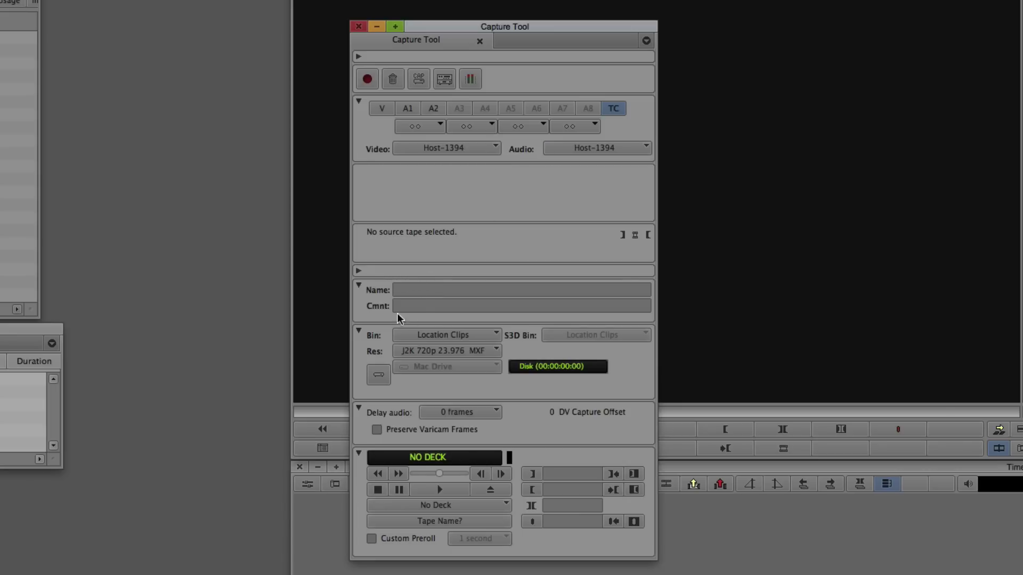
pyautogui.click(359, 270)
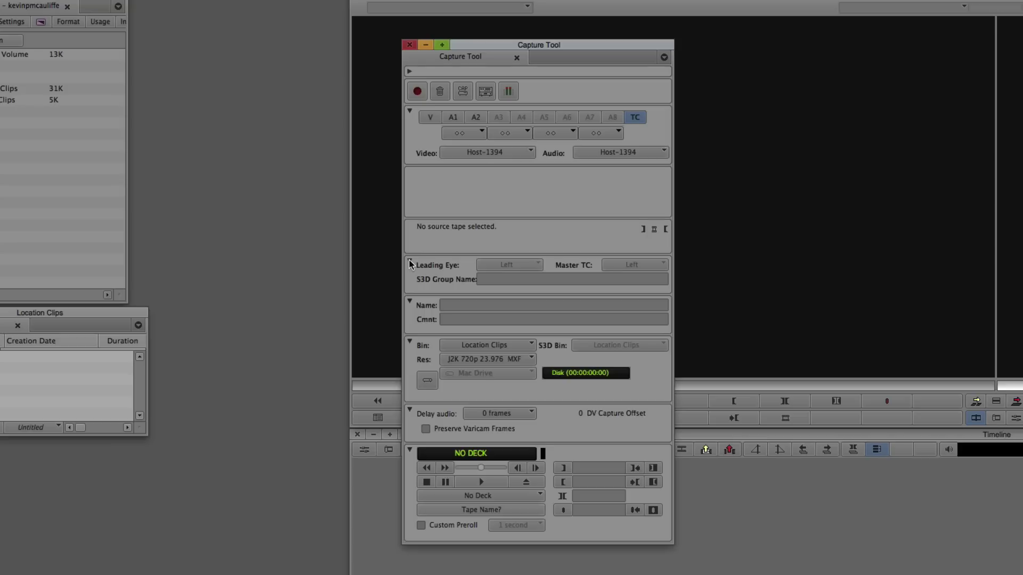
# Collapse the stereoscopic section, keep Location Clips as the capture bin, and set the capture resolution to DVCPro HD MXF
pyautogui.click(409, 262)
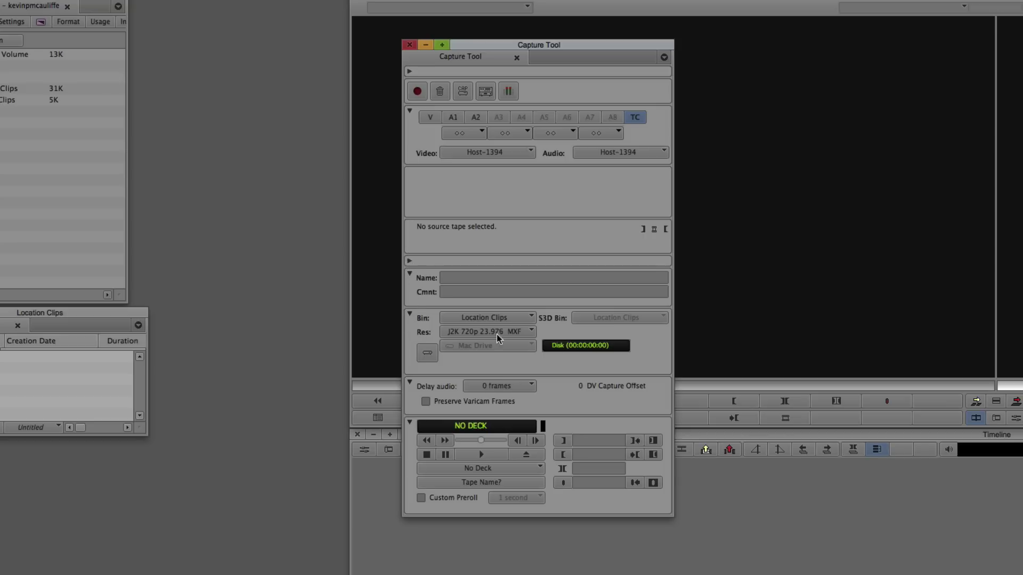
pyautogui.click(532, 318)
pyautogui.click(532, 319)
pyautogui.click(523, 333)
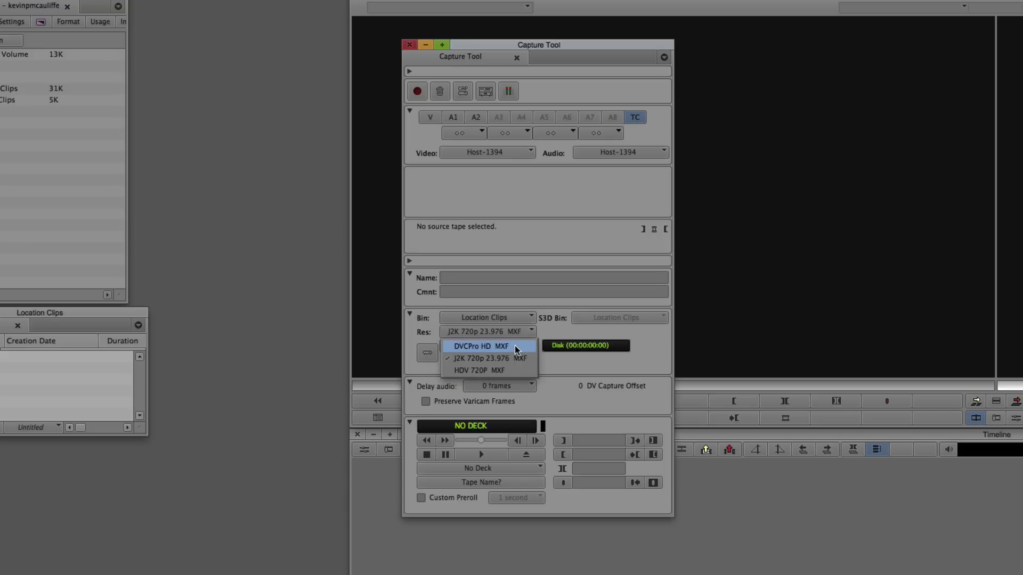
pyautogui.click(514, 346)
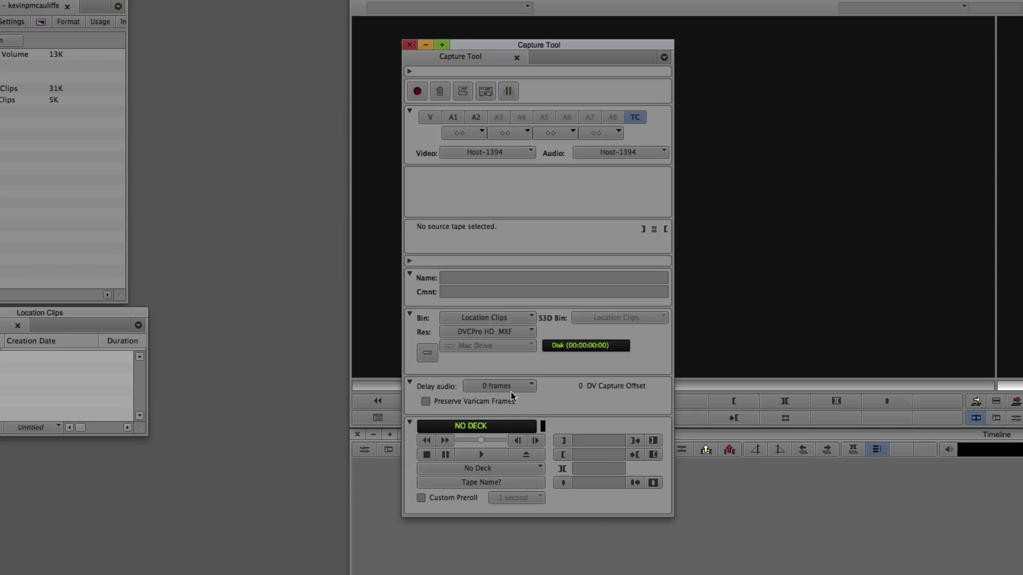
# Try a capture in point of 01;00;03;18 with a duration of 00:00:05:00, and clear the marks
pyautogui.click(600, 440)
pyautogui.write('01')
pyautogui.write('000000')
pyautogui.write('0318')
pyautogui.press('Tab')
pyautogui.press('Tab')
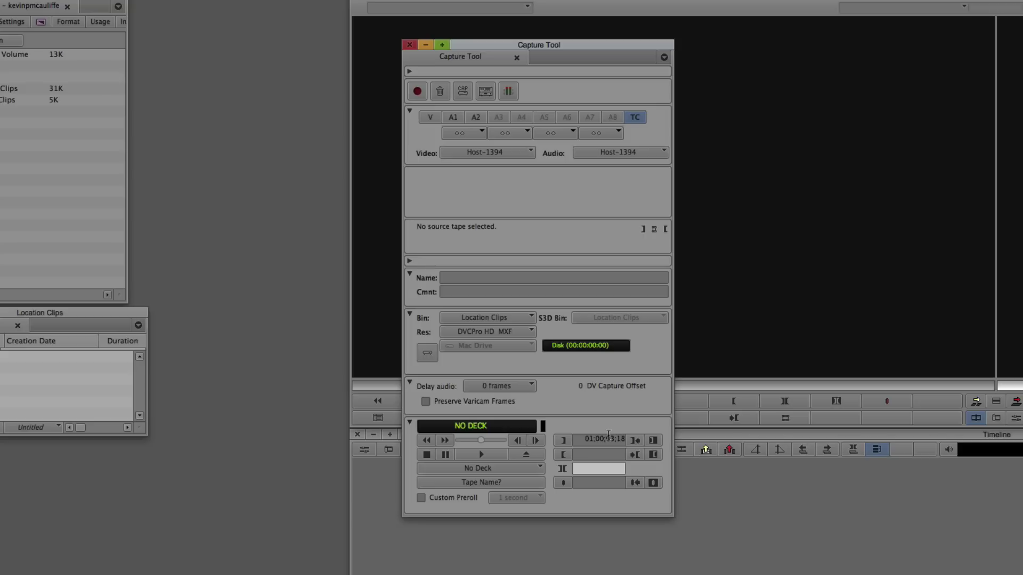
pyautogui.write('500')
pyautogui.press('Return')
pyautogui.click(578, 440)
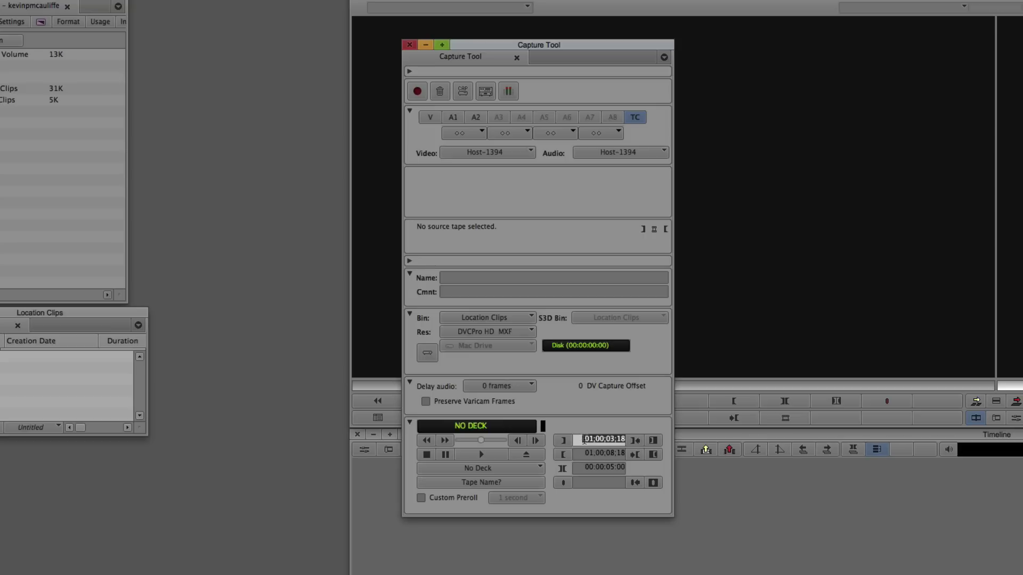
pyautogui.click(607, 454)
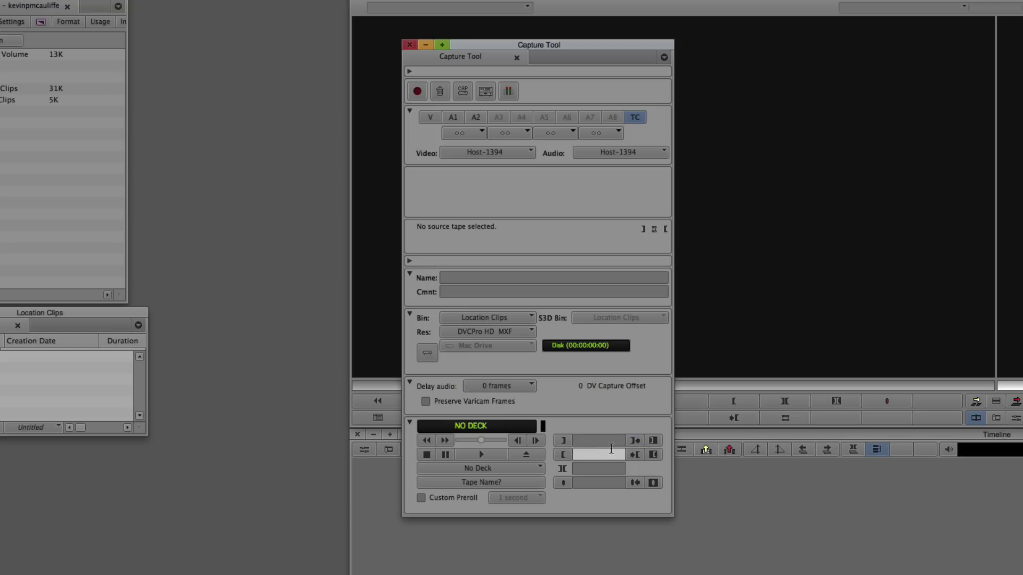
# Associate a new tape named 00001 with the empty deck, and review the deck choices while keeping No Deck
pyautogui.click(488, 482)
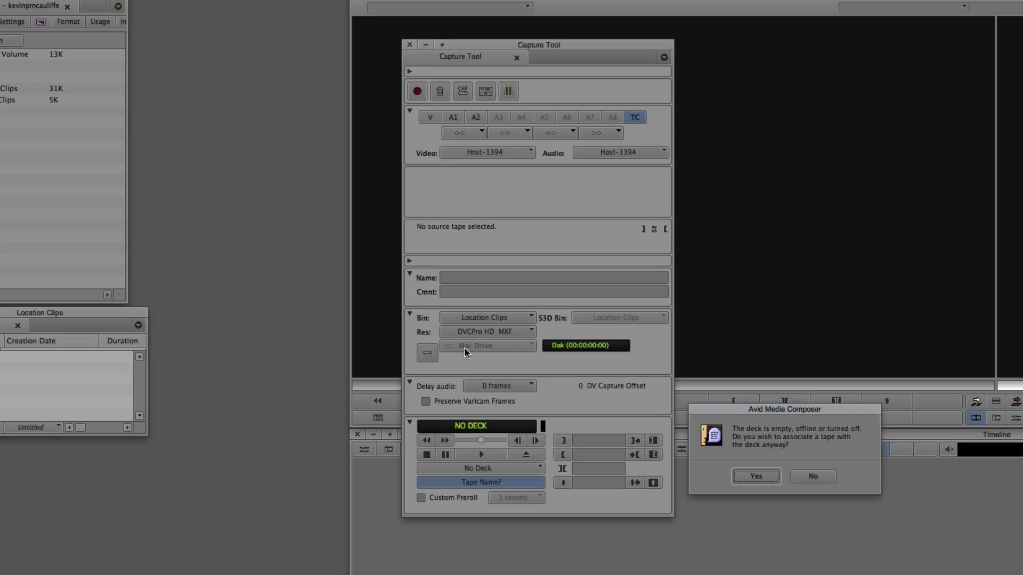
pyautogui.click(752, 477)
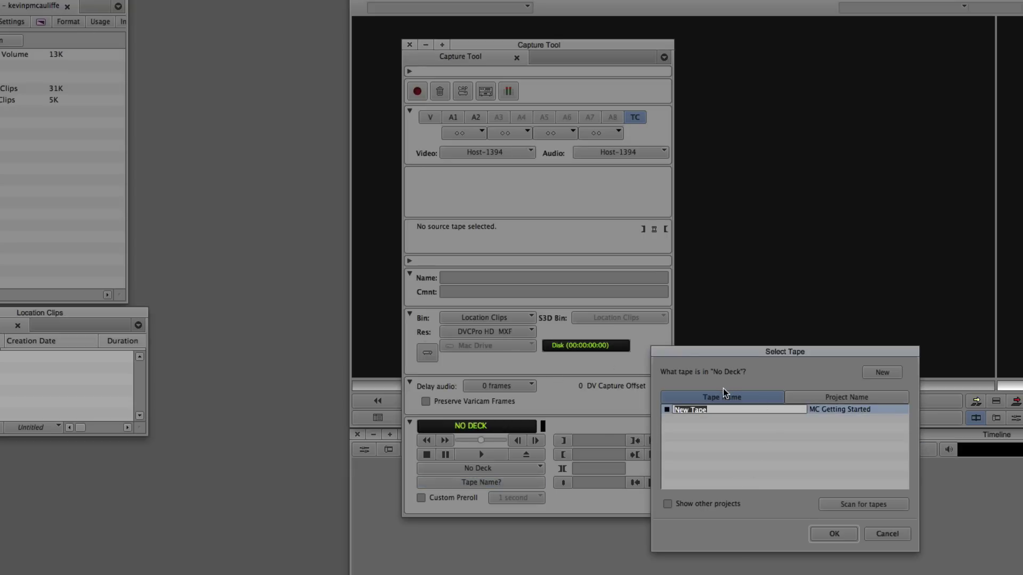
pyautogui.write('00001')
pyautogui.click(823, 536)
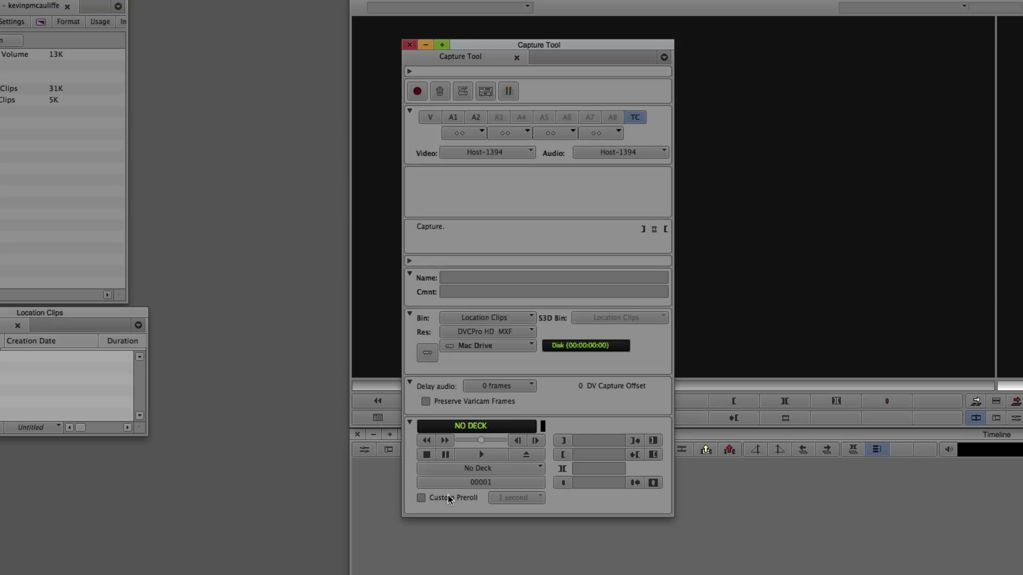
pyautogui.click(539, 469)
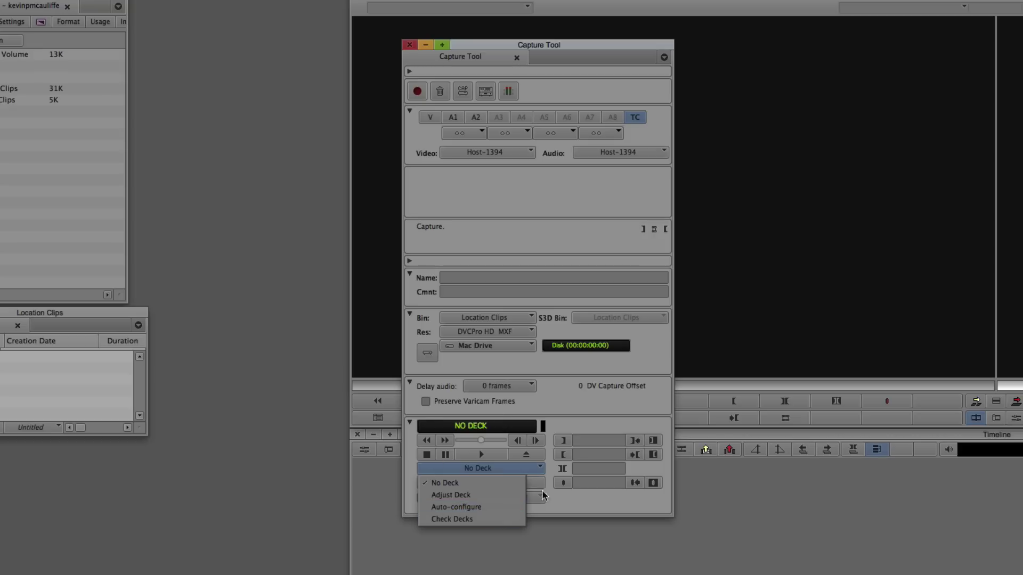
pyautogui.click(551, 426)
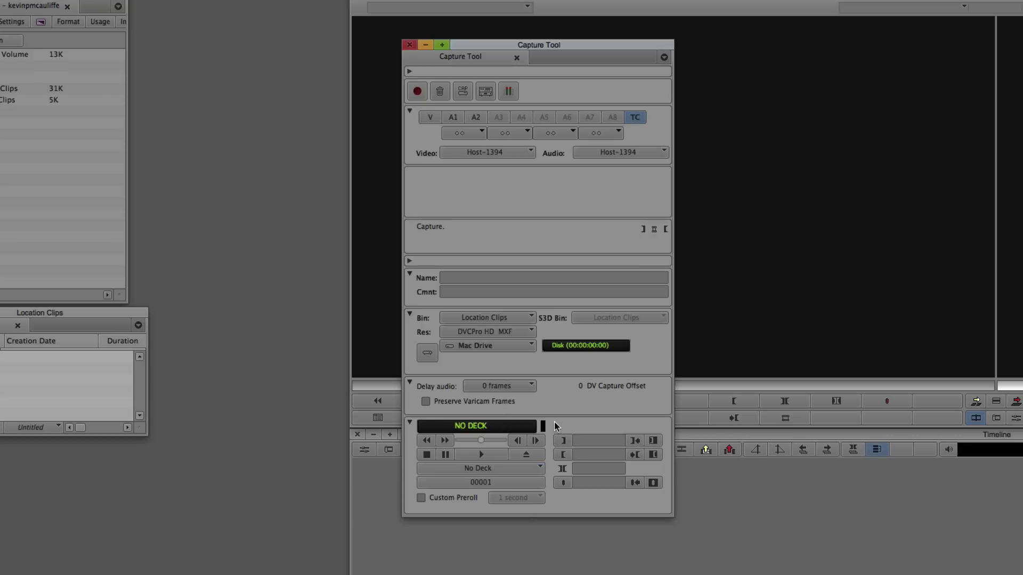
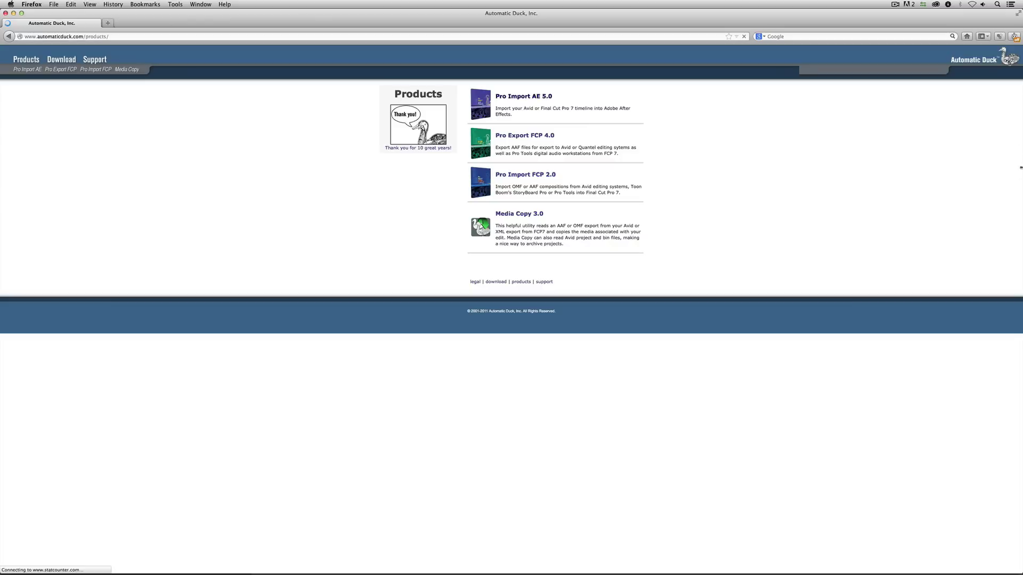
# Open the Pro Export FCP 4.0 product page on the Automatic Duck site, and switch back to Media Composer
pyautogui.click(530, 138)
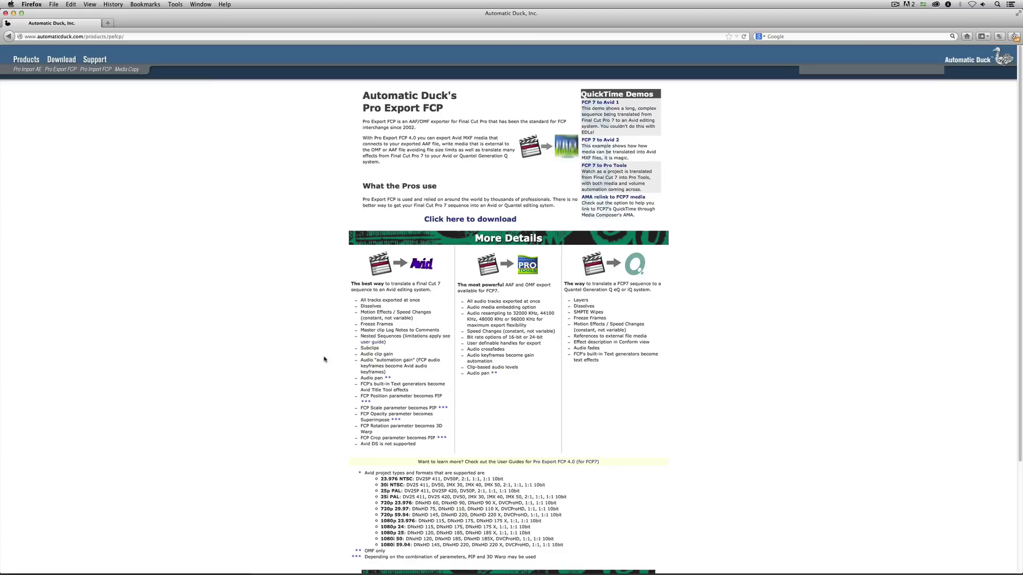
pyautogui.press('super+Tab')
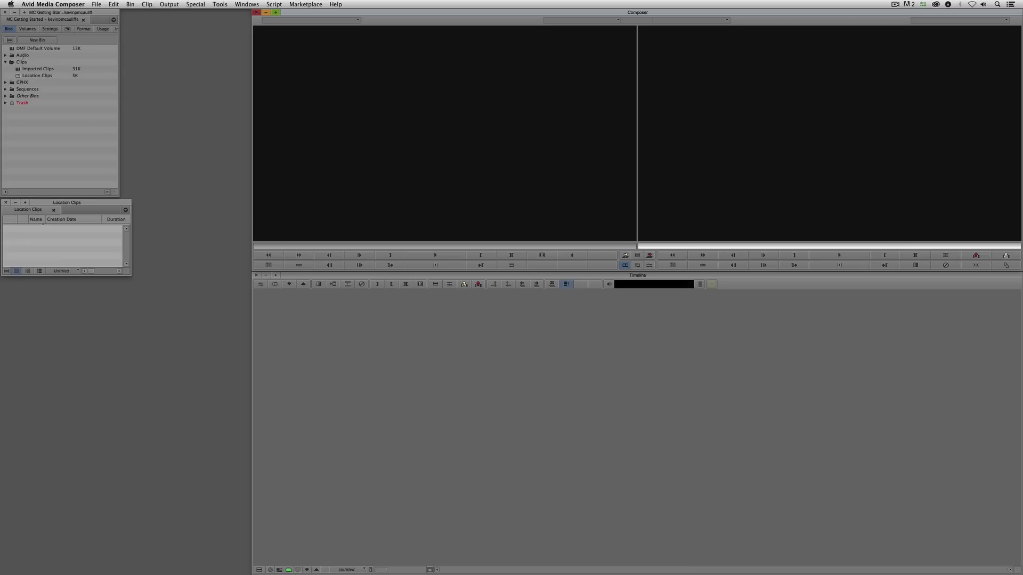
# Open the DMF Default Volume bin, reposition its window, and play the clip 000377_VTXHD.new in the source monitor
pyautogui.doubleClick(37, 48)
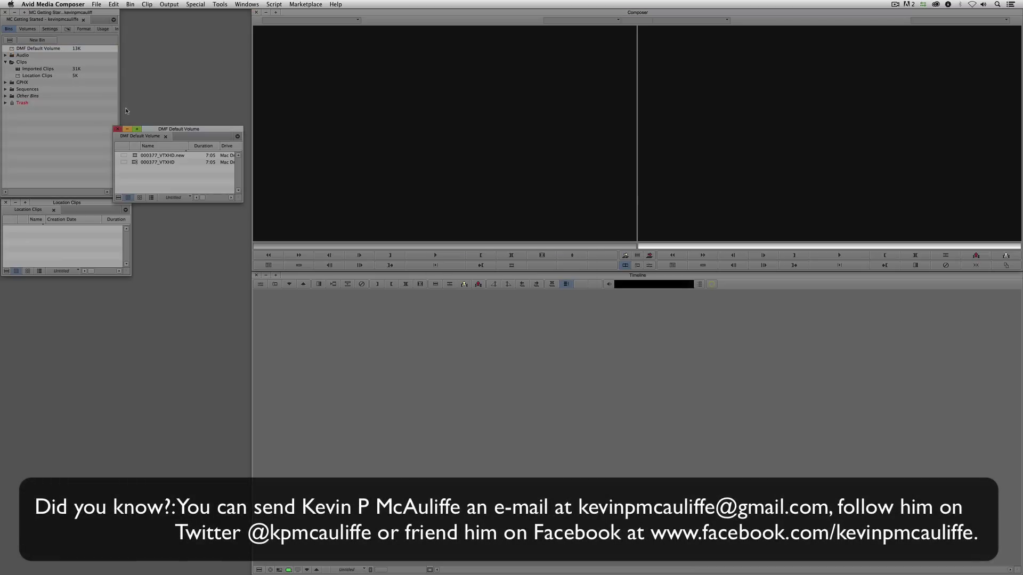
pyautogui.moveTo(158, 129); pyautogui.dragTo(133, 183)
pyautogui.doubleClick(113, 208)
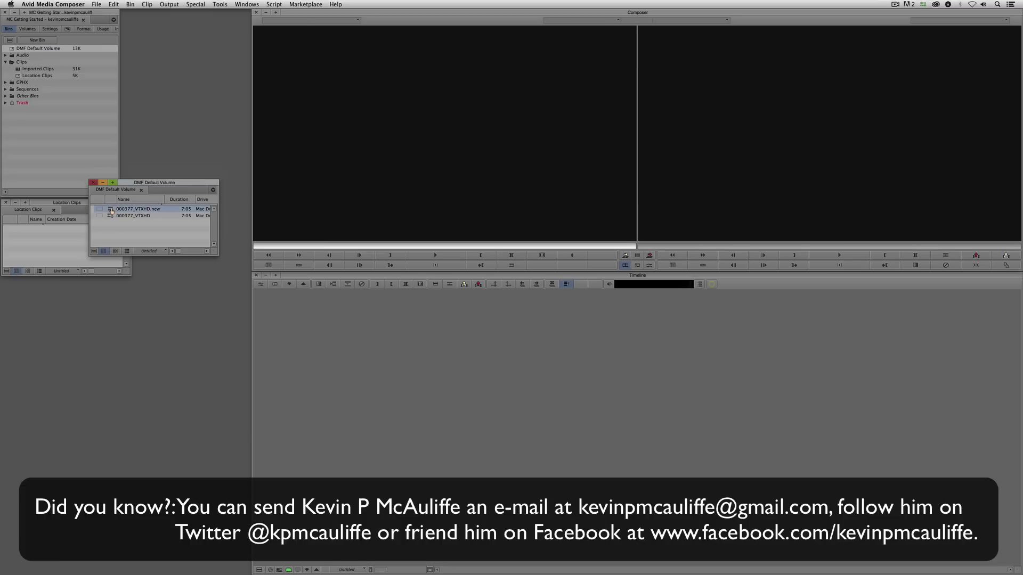
pyautogui.press('space')
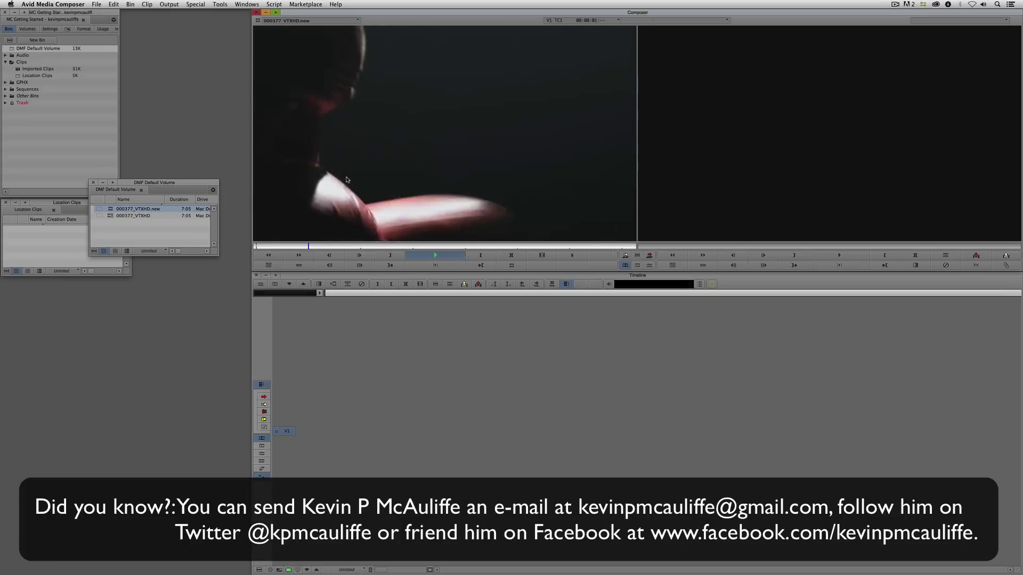